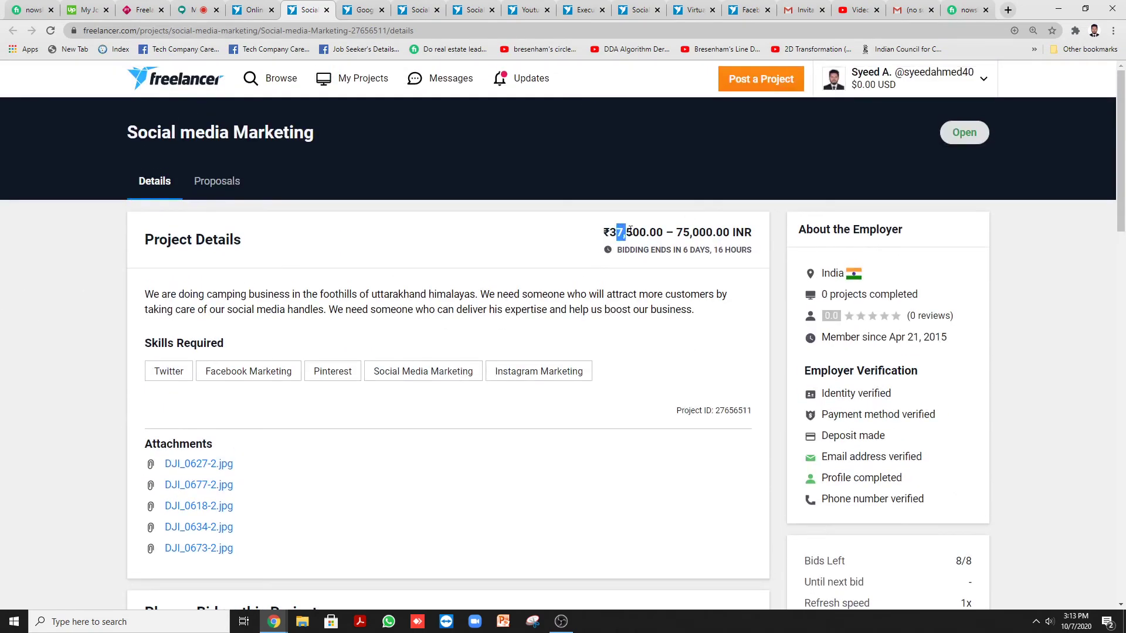
# Step: Check the Social media Marketing project's budget range and the average bid placed on it
pyautogui.moveTo(630, 230); pyautogui.dragTo(706, 233)
pyautogui.click(697, 226)
pyautogui.click(704, 233)
pyautogui.scroll(-5, 616, 252)
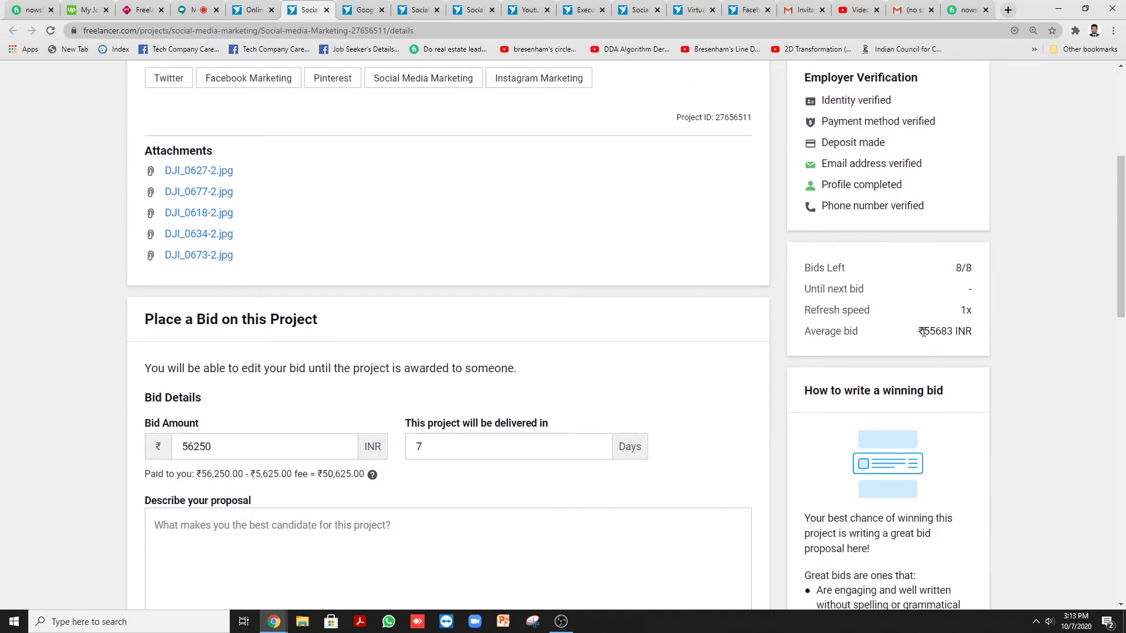
pyautogui.moveTo(923, 332); pyautogui.dragTo(964, 332)
pyautogui.click(964, 332)
pyautogui.scroll(-2, 460, 328)
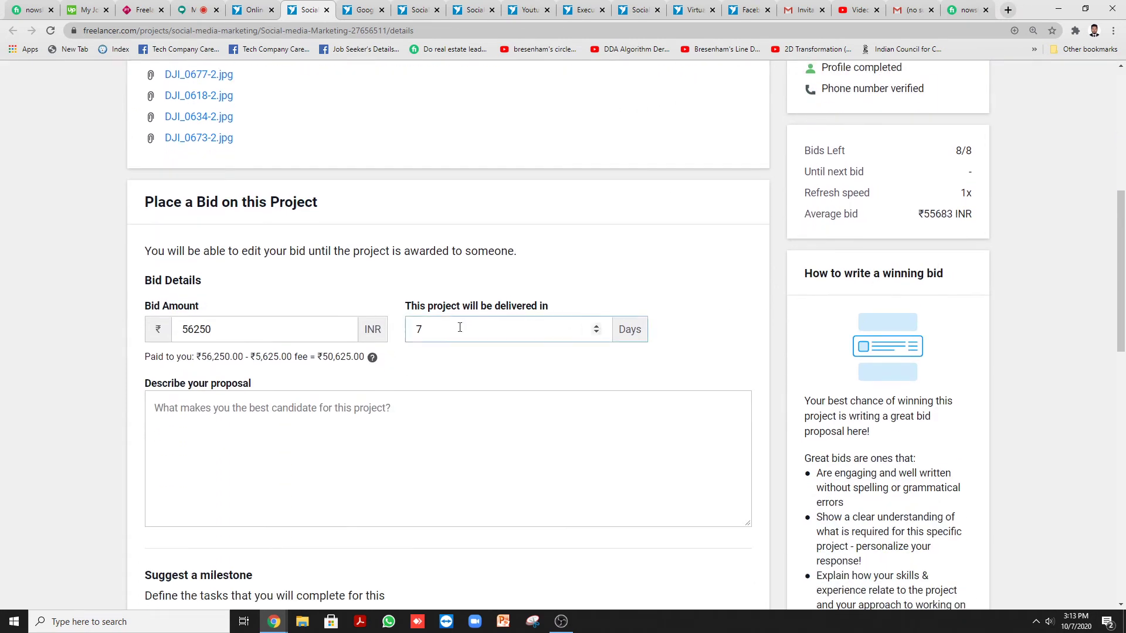
# Step: Review the bid amount, delivery time and proposal description fields of the bid form
pyautogui.doubleClick(199, 321)
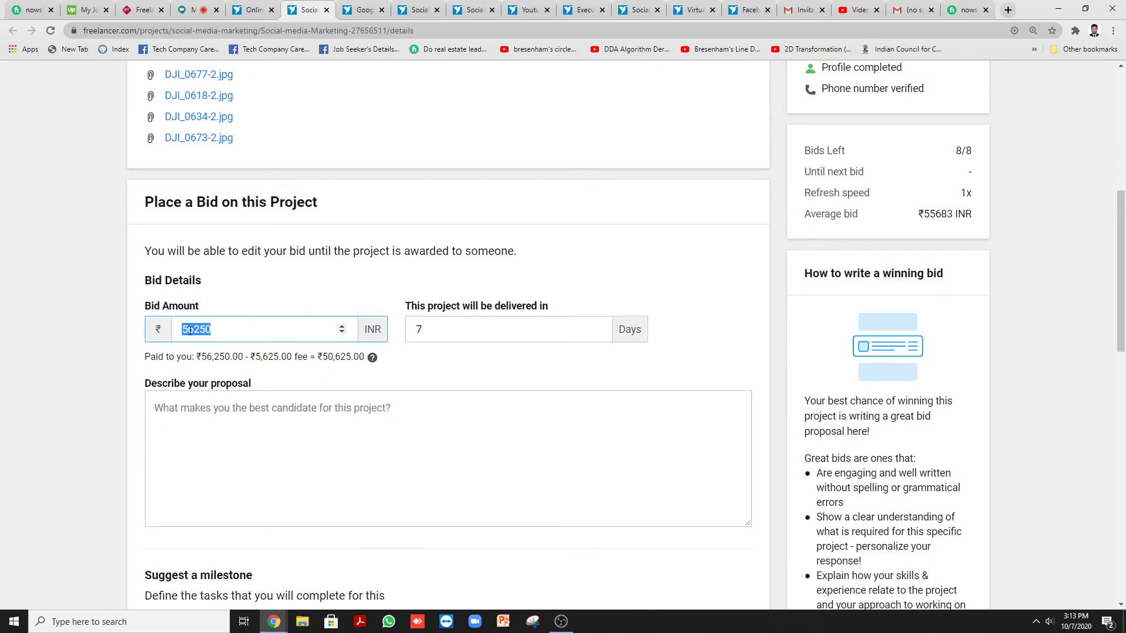
pyautogui.click(329, 330)
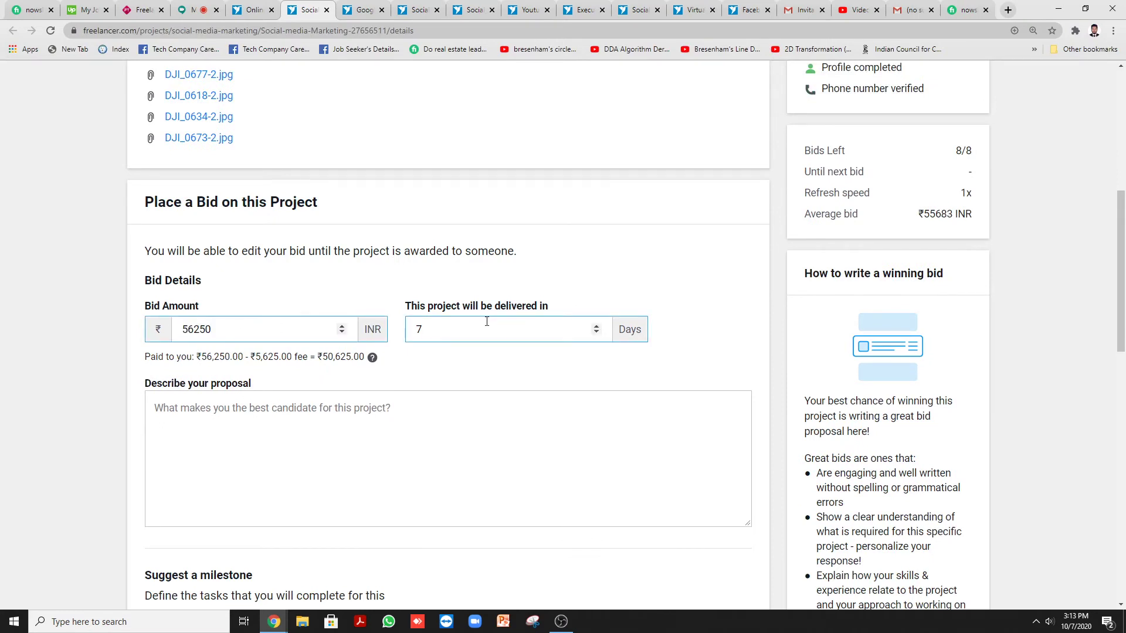
pyautogui.scroll(-1, 475, 346)
pyautogui.click(254, 319)
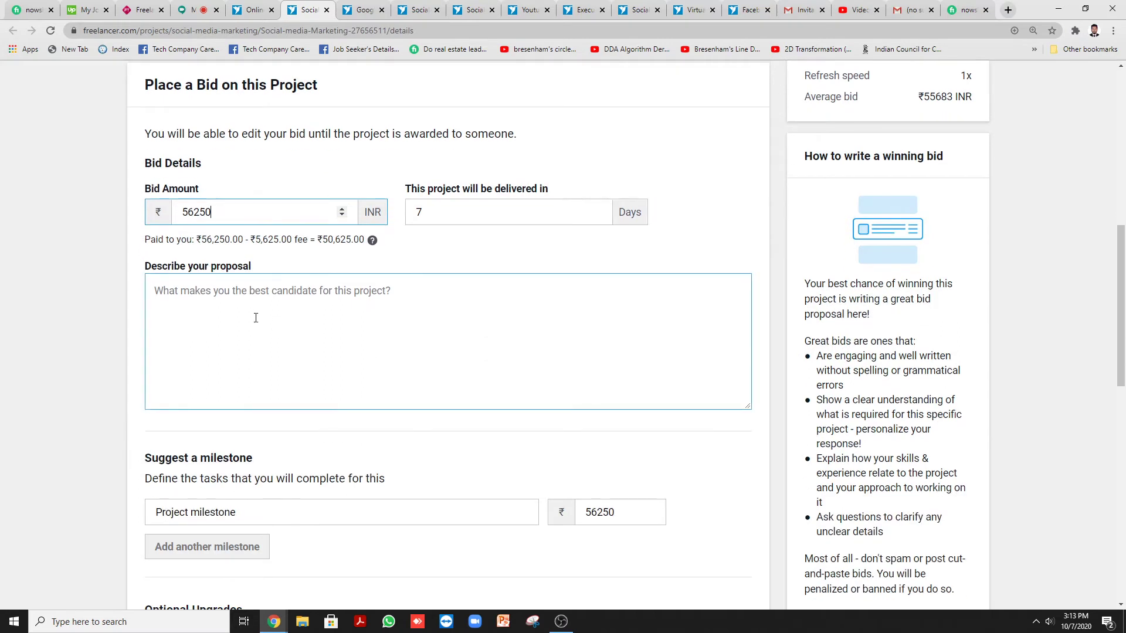
pyautogui.scroll(-1, 228, 299)
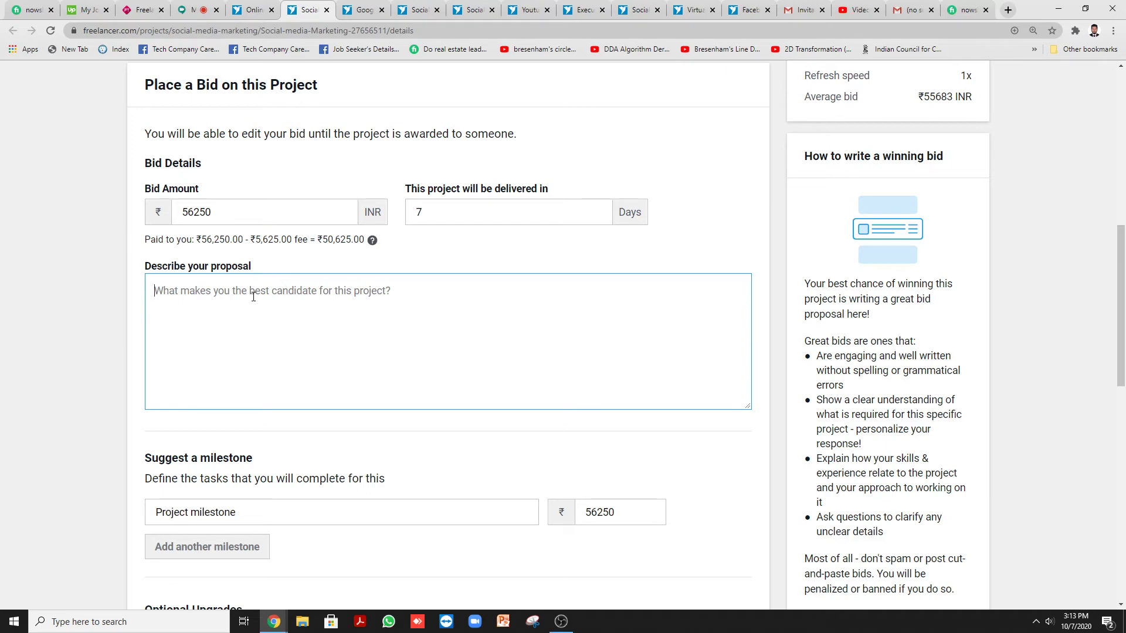
pyautogui.scroll(-2, 285, 323)
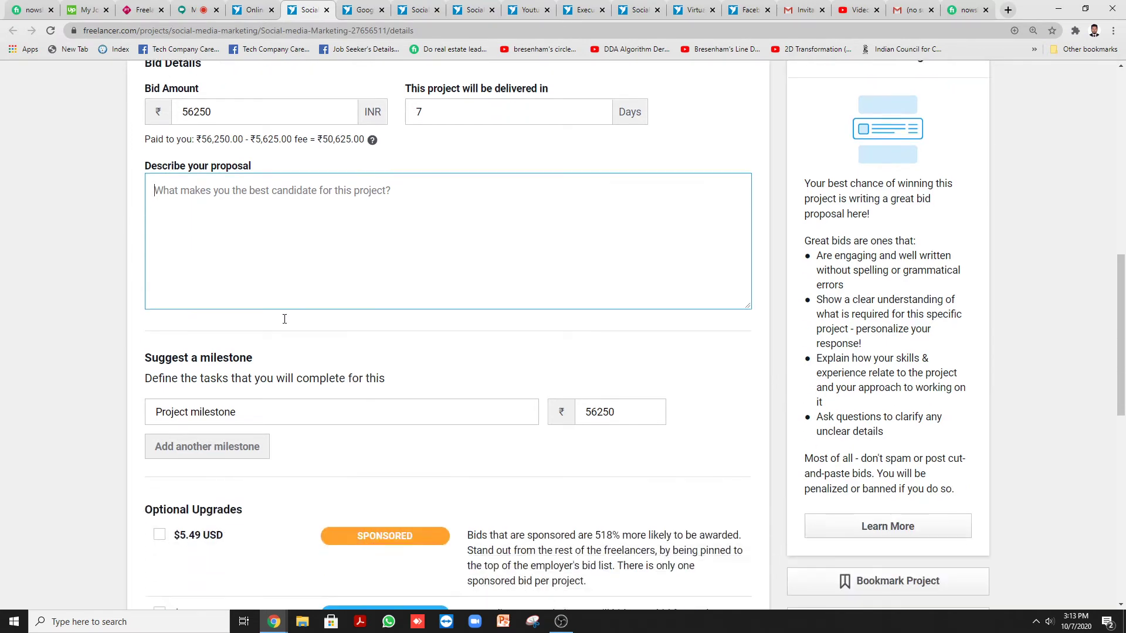
# Step: Examine the suggested project milestone and the option to add another milestone
pyautogui.click(283, 402)
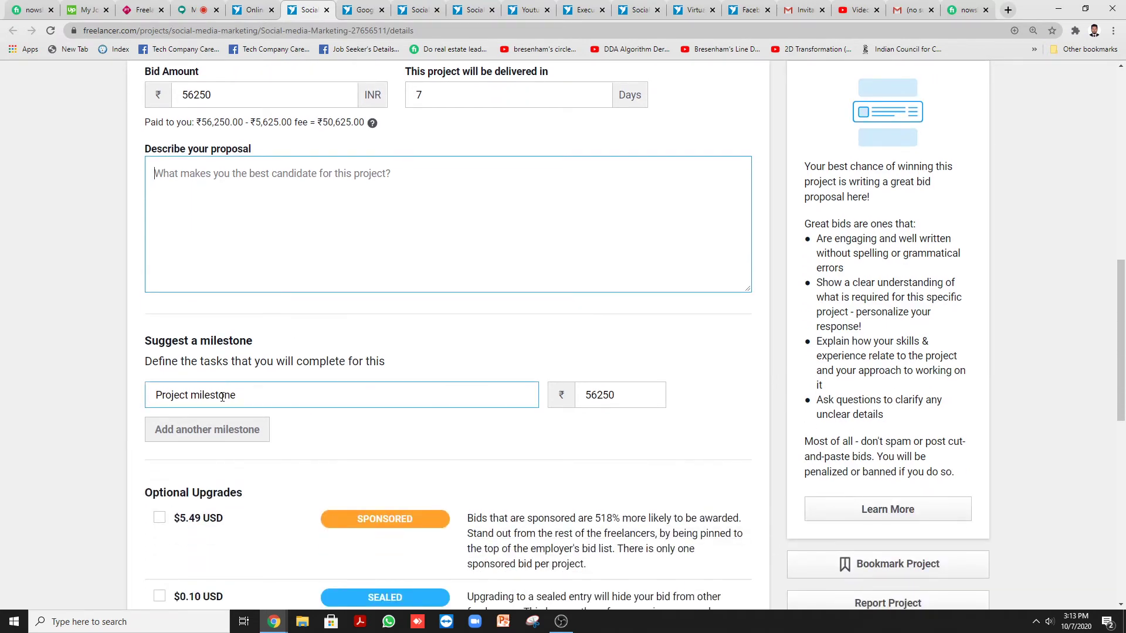
pyautogui.scroll(-1, 222, 397)
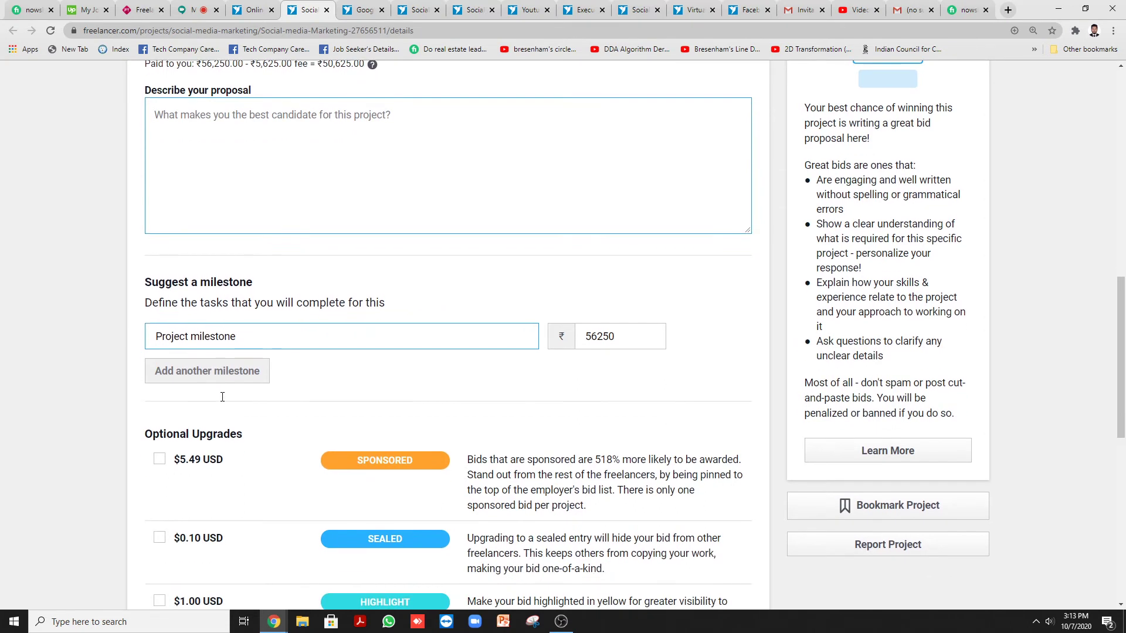
pyautogui.tripleClick(255, 336)
pyautogui.click(269, 353)
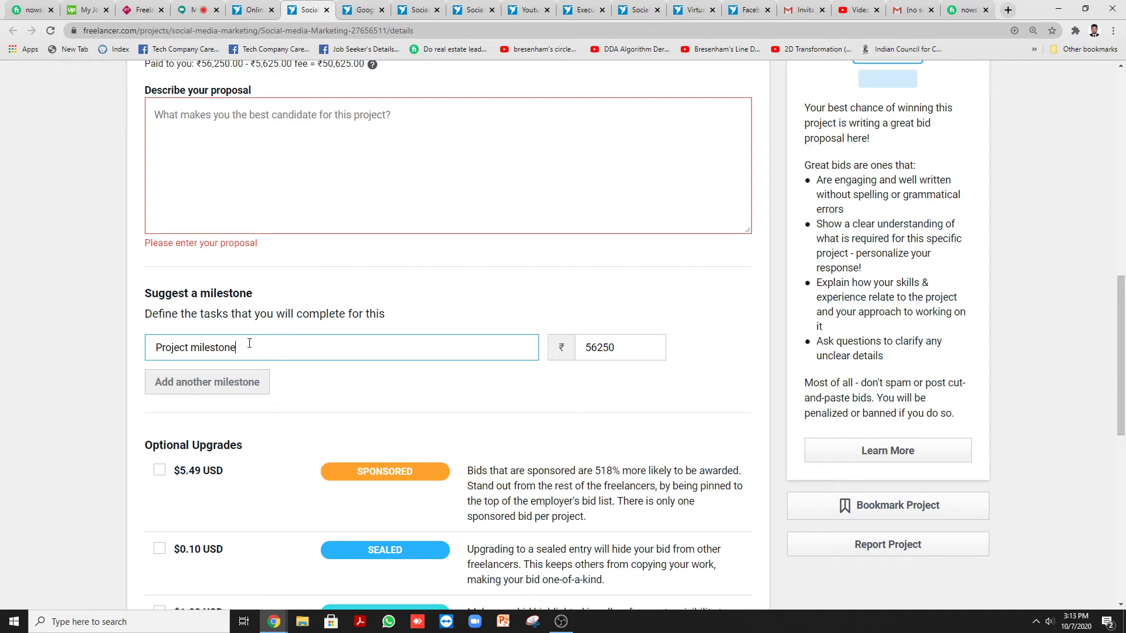
pyautogui.click(241, 382)
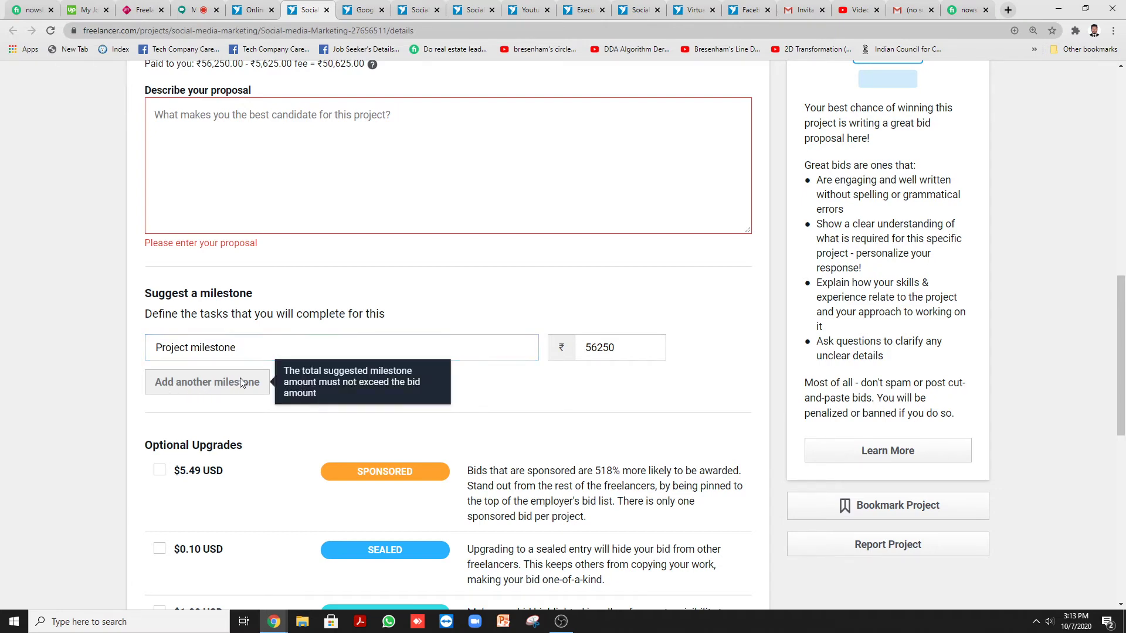
pyautogui.click(266, 351)
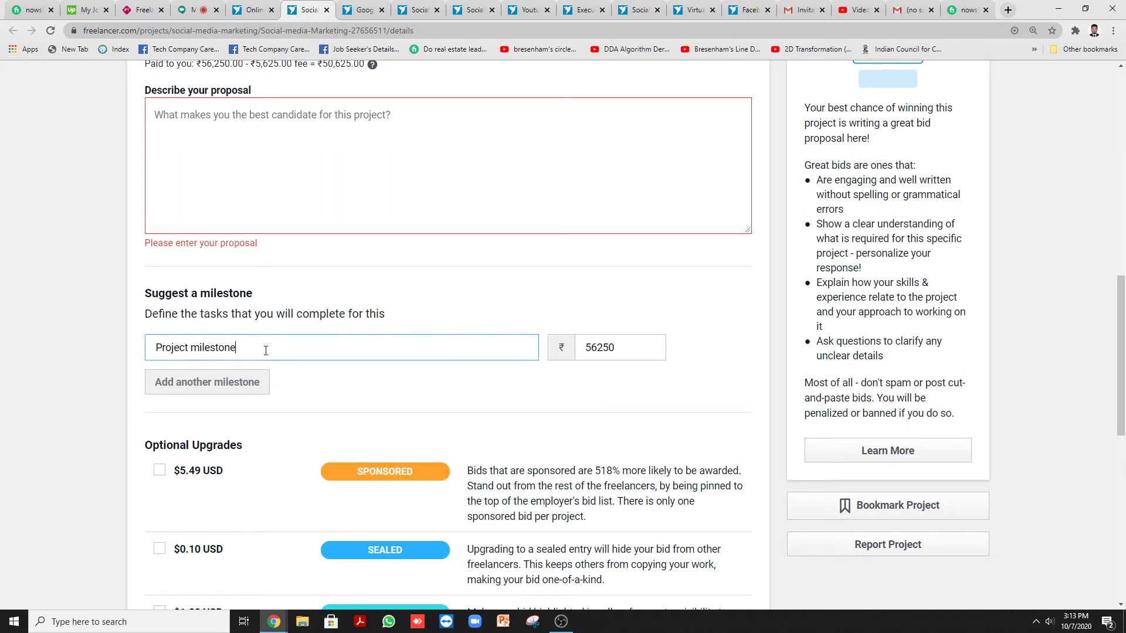
pyautogui.click(72, 360)
# Step: Look over the Sponsored, Sealed and Highlight optional upgrades offered for the bid
pyautogui.scroll(-3, 53, 338)
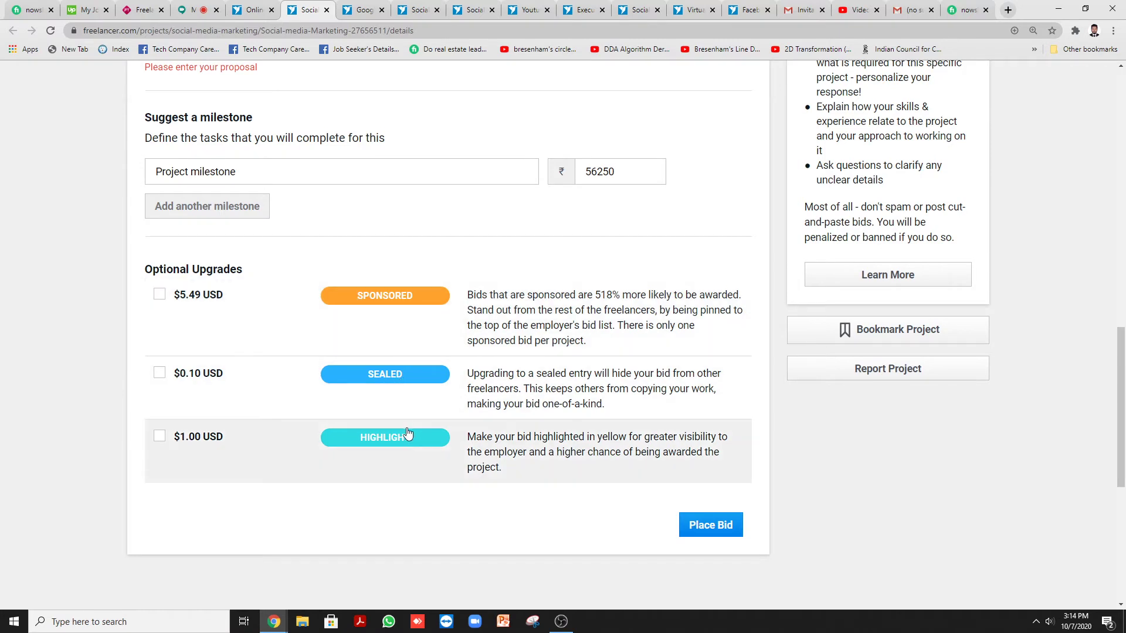
pyautogui.rightClick(167, 303)
pyautogui.scroll(15, 72, 235)
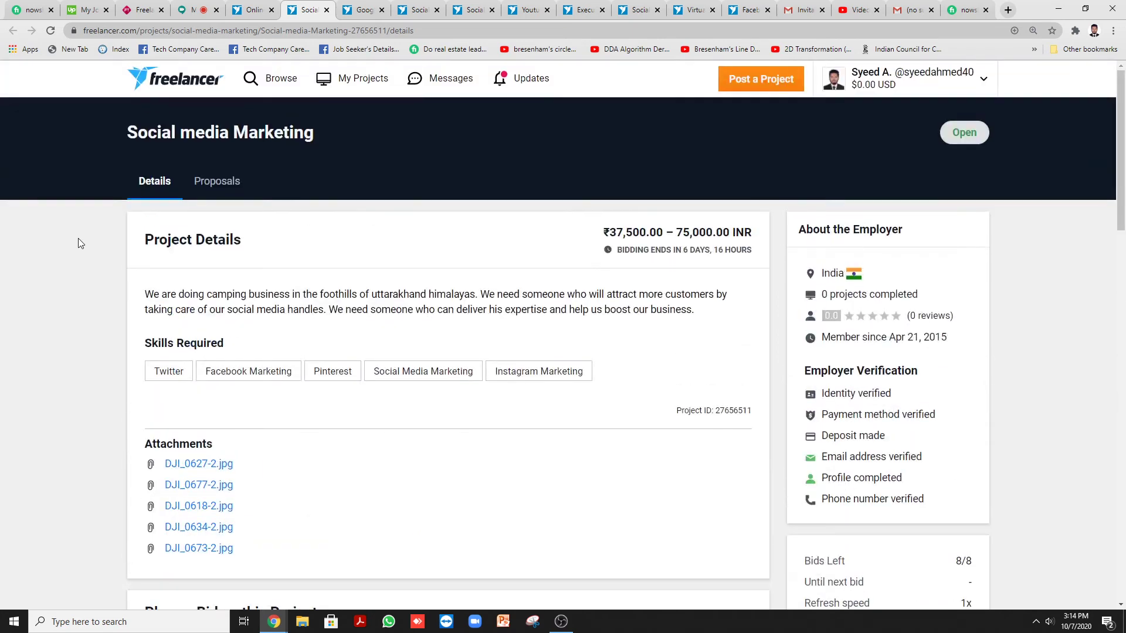
# Step: Browse the proposals submitted on the project, including their second page, and check the number of bids
pyautogui.click(229, 187)
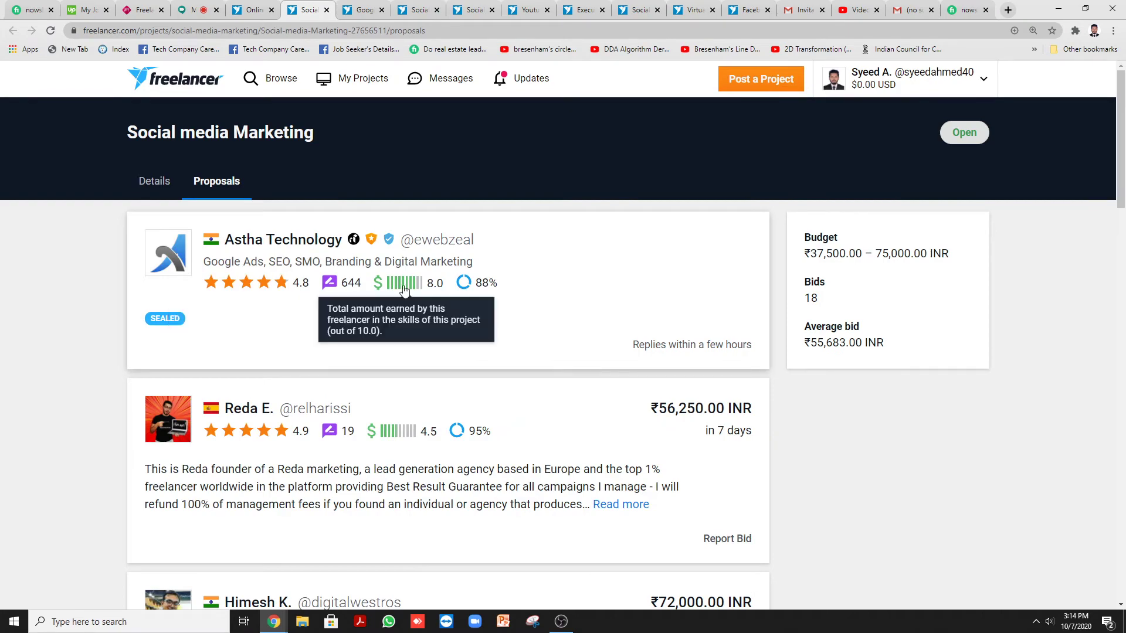
pyautogui.scroll(-15, 394, 295)
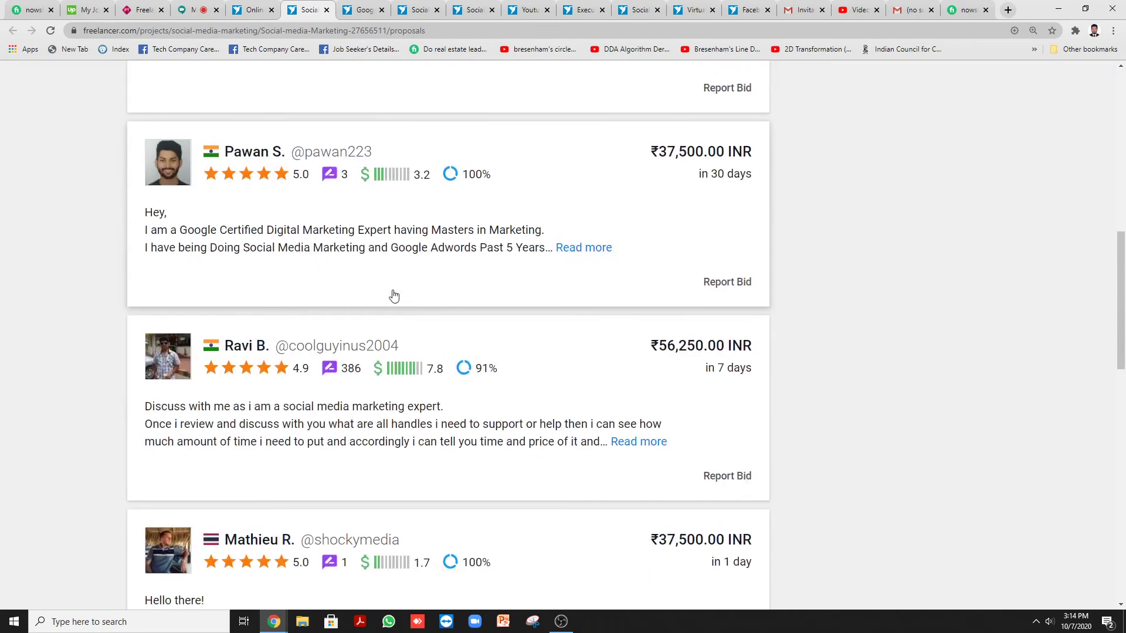
pyautogui.scroll(-7, 396, 296)
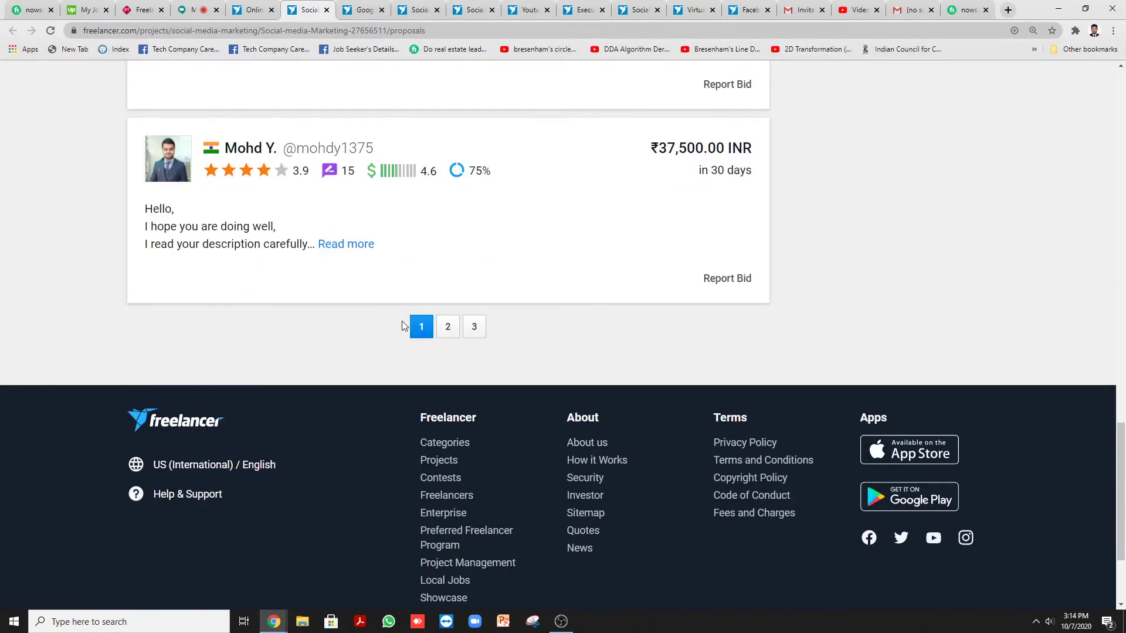
pyautogui.scroll(20, 402, 326)
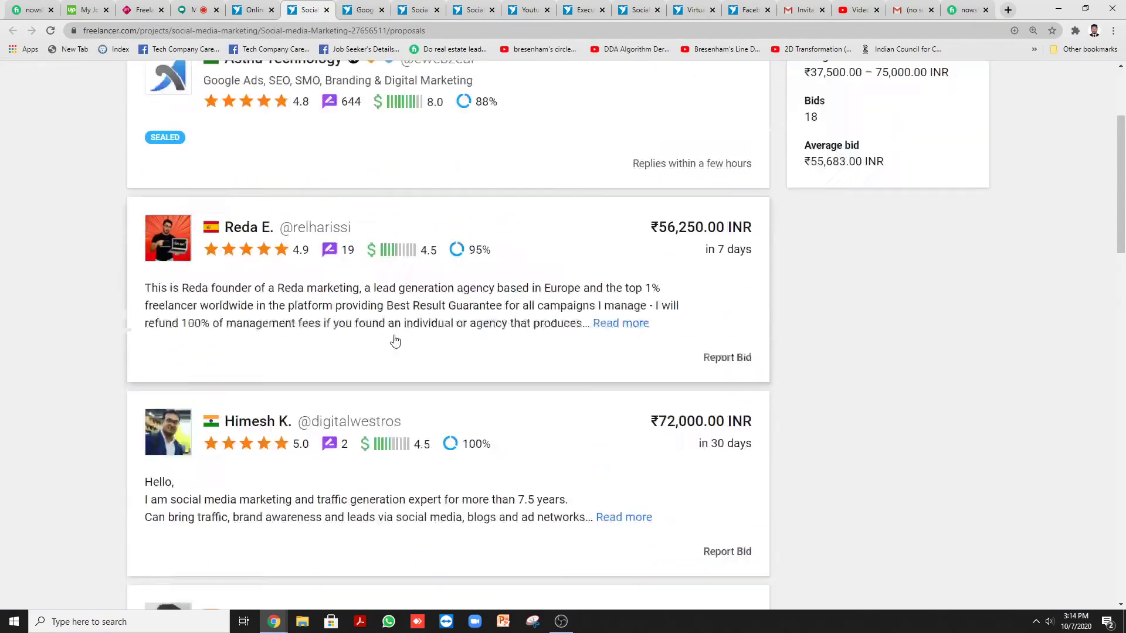
pyautogui.scroll(3, 387, 334)
pyautogui.scroll(-3, 301, 287)
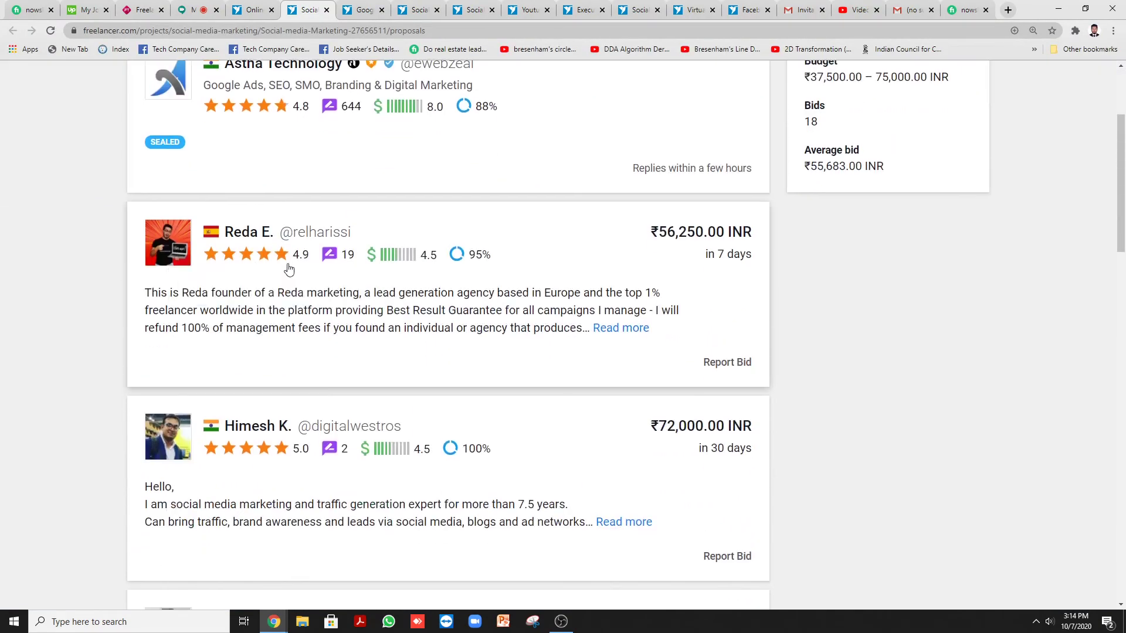
pyautogui.scroll(-12, 288, 269)
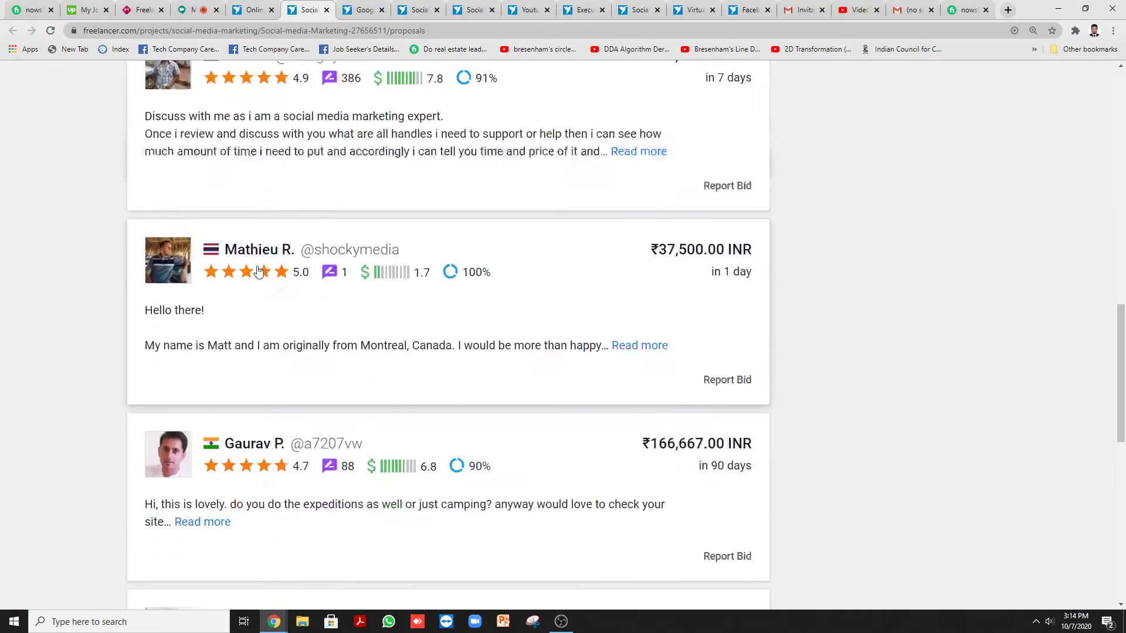
pyautogui.scroll(-7, 264, 281)
pyautogui.click(446, 387)
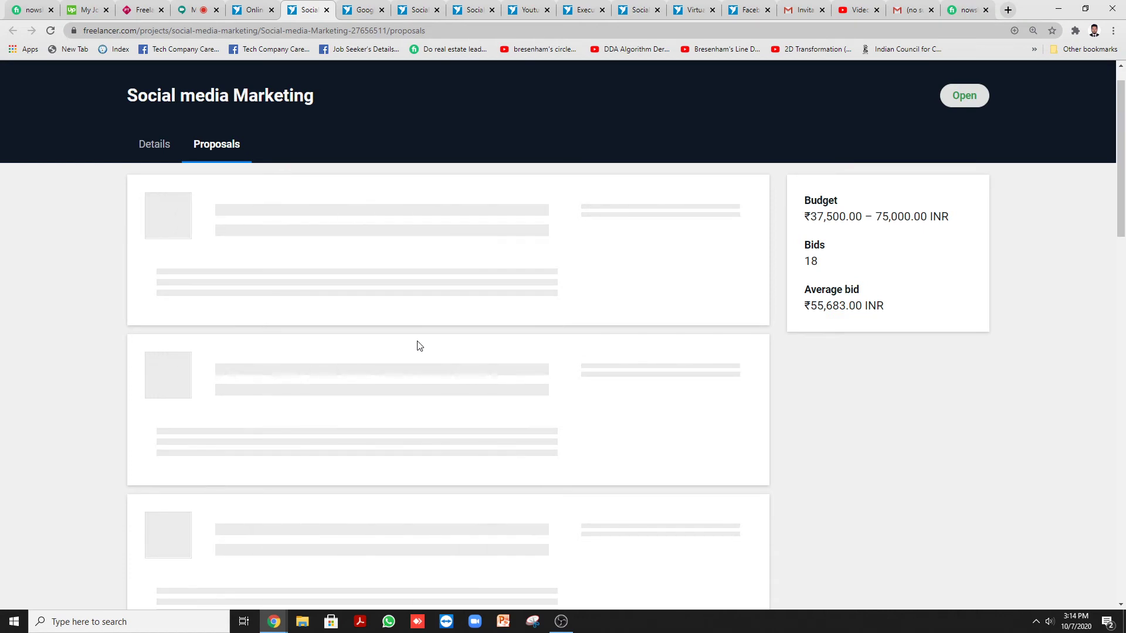
pyautogui.doubleClick(811, 260)
# Step: Return to the project's details and re-examine the optional upgrades at the end of the bid form
pyautogui.click(249, 10)
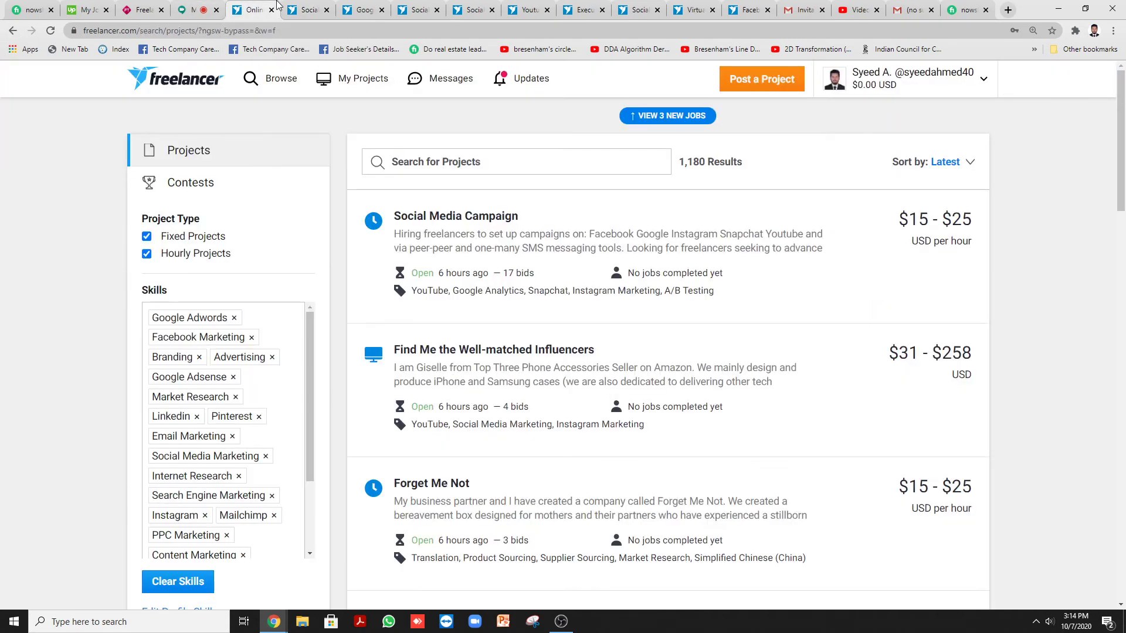
pyautogui.click(306, 10)
pyautogui.click(155, 144)
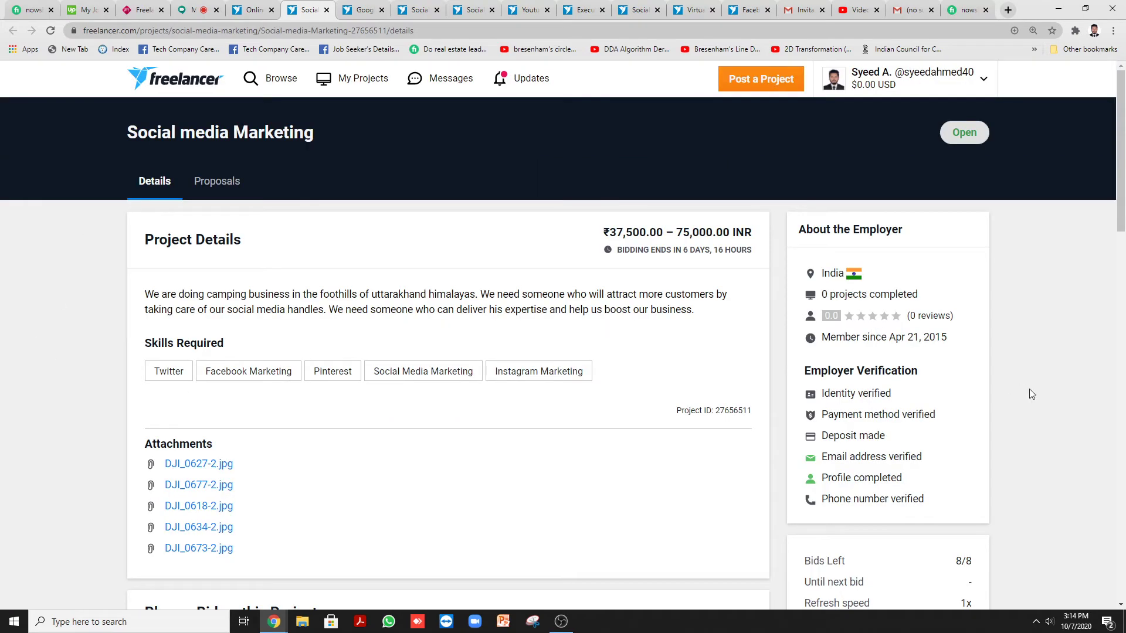
pyautogui.scroll(-5, 170, 398)
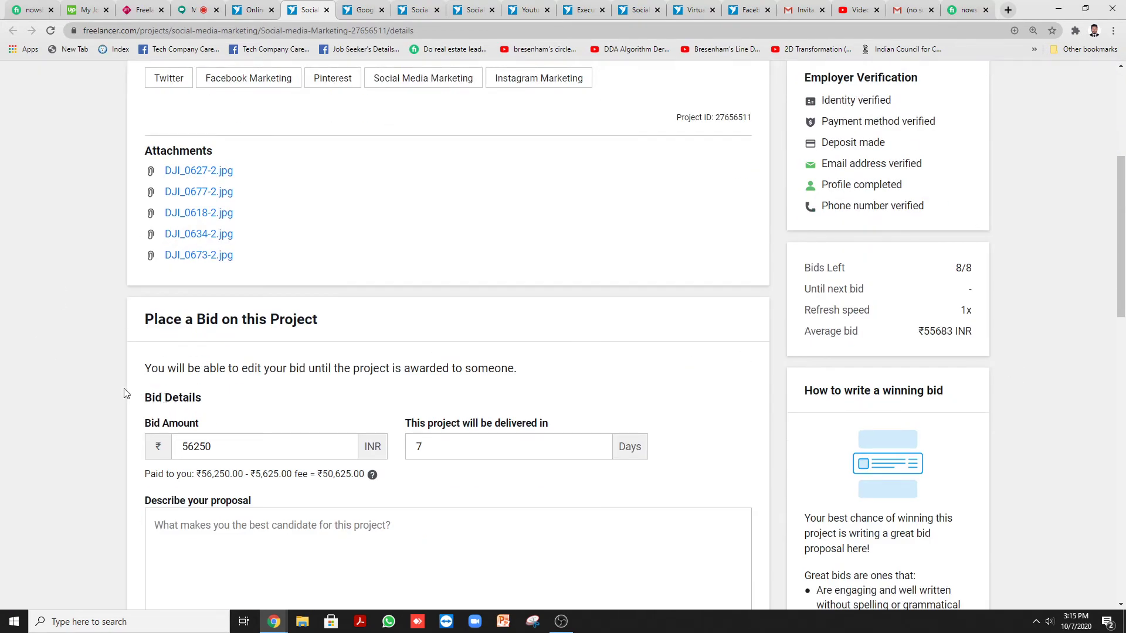
pyautogui.scroll(-12, 125, 393)
pyautogui.scroll(3, 94, 393)
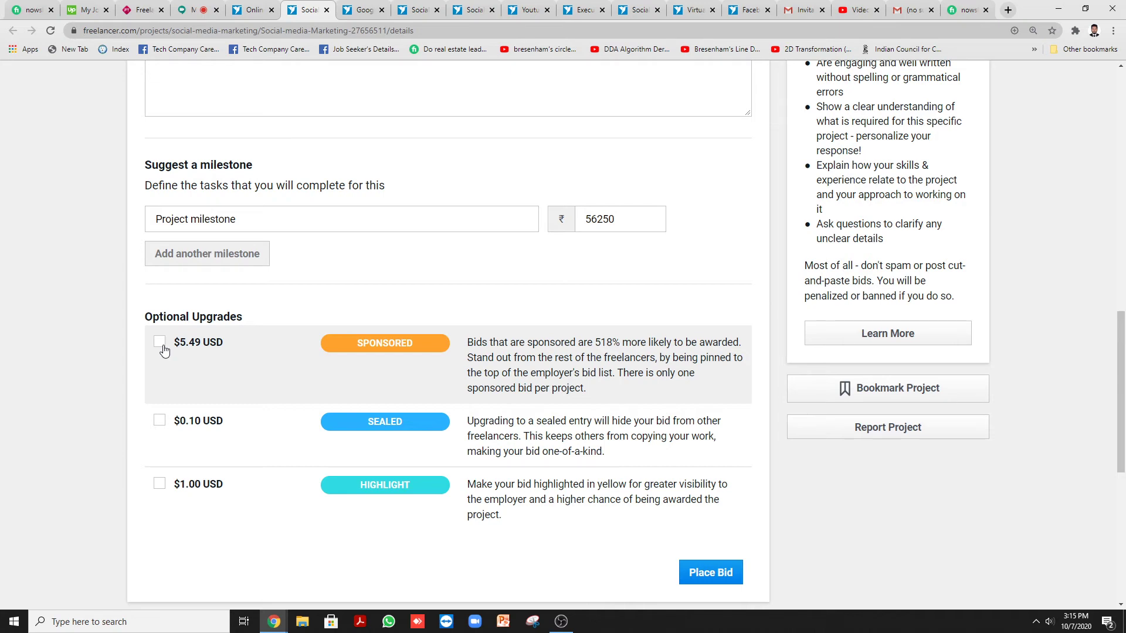
pyautogui.scroll(3, 163, 352)
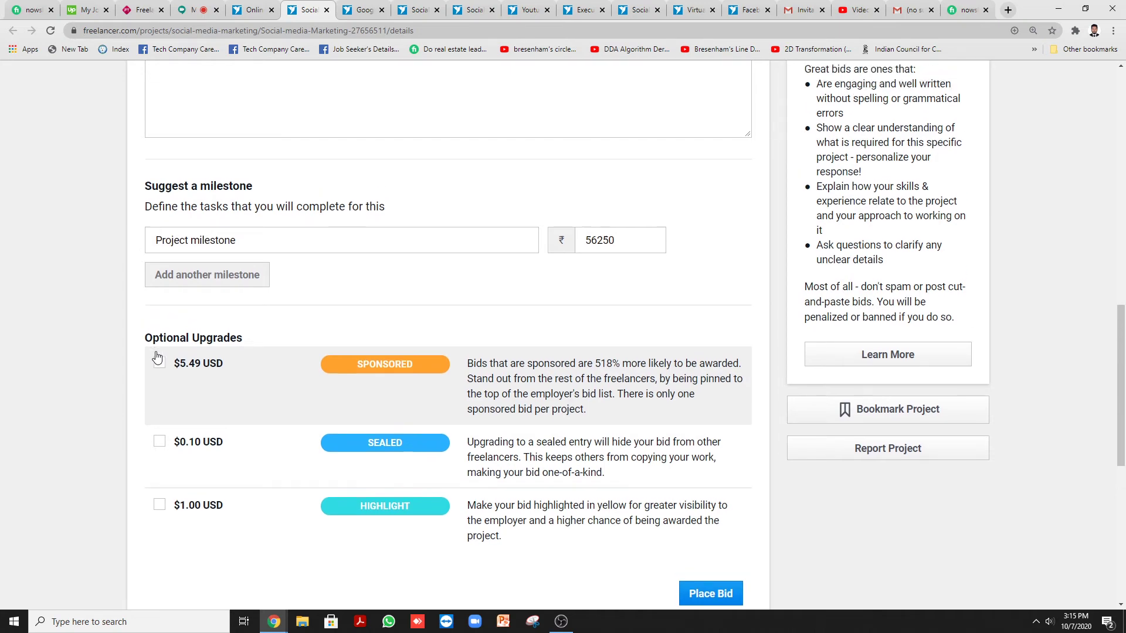
pyautogui.scroll(-3, 128, 459)
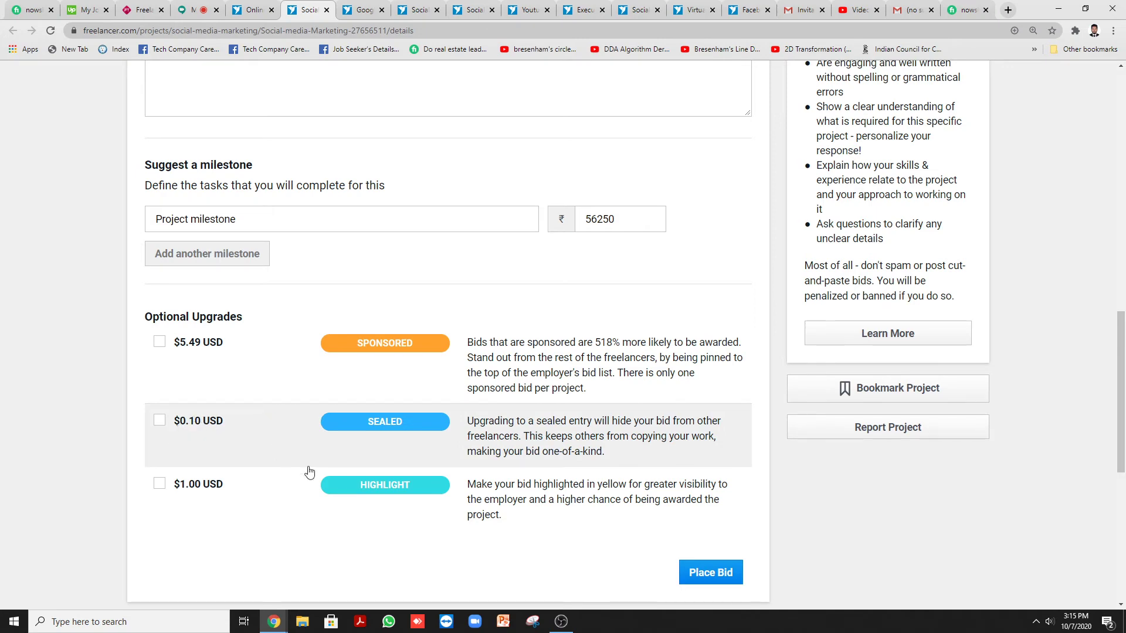
pyautogui.scroll(15, 389, 452)
pyautogui.scroll(1, 391, 452)
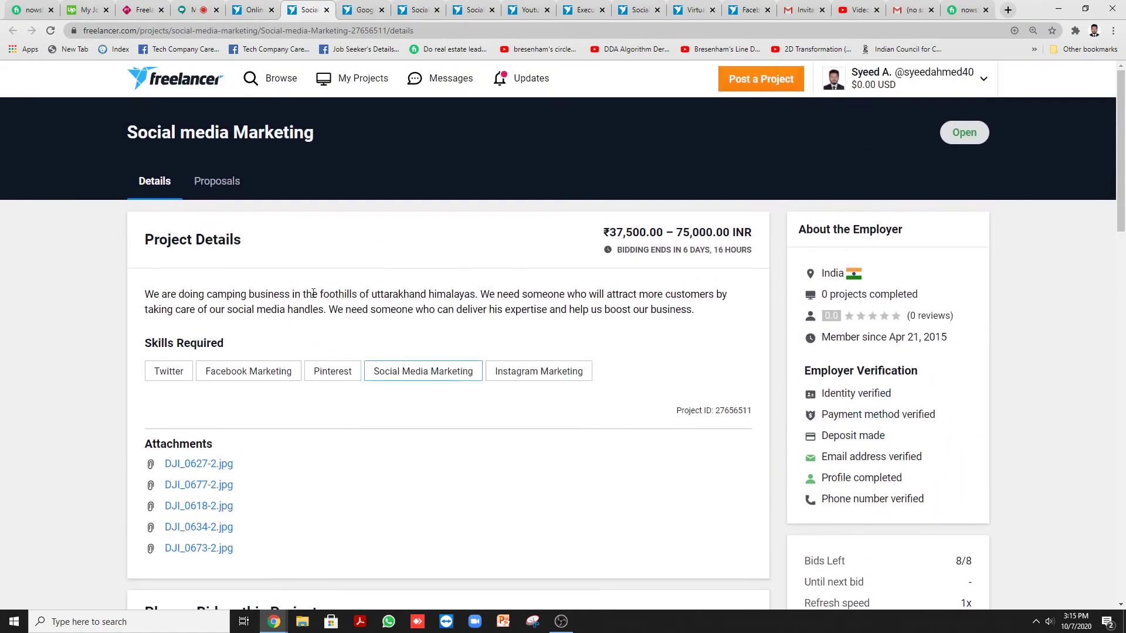
# Step: Reopen the project's proposals and expand the second proposal to read its full text
pyautogui.click(232, 187)
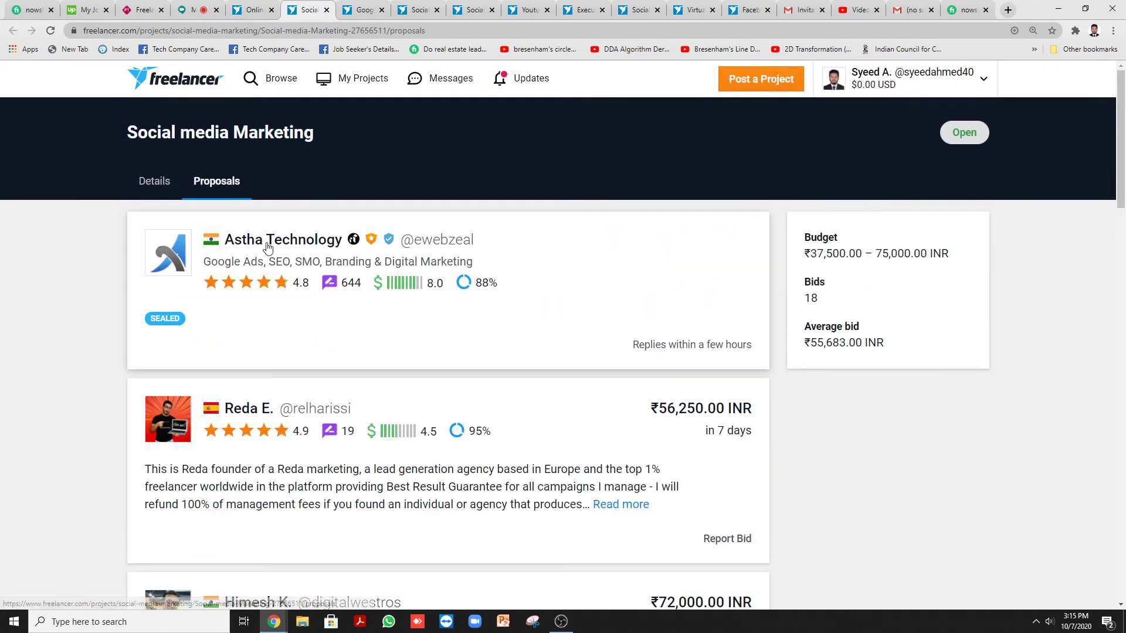
pyautogui.scroll(-1, 263, 254)
pyautogui.scroll(1, 268, 256)
pyautogui.scroll(-1, 429, 340)
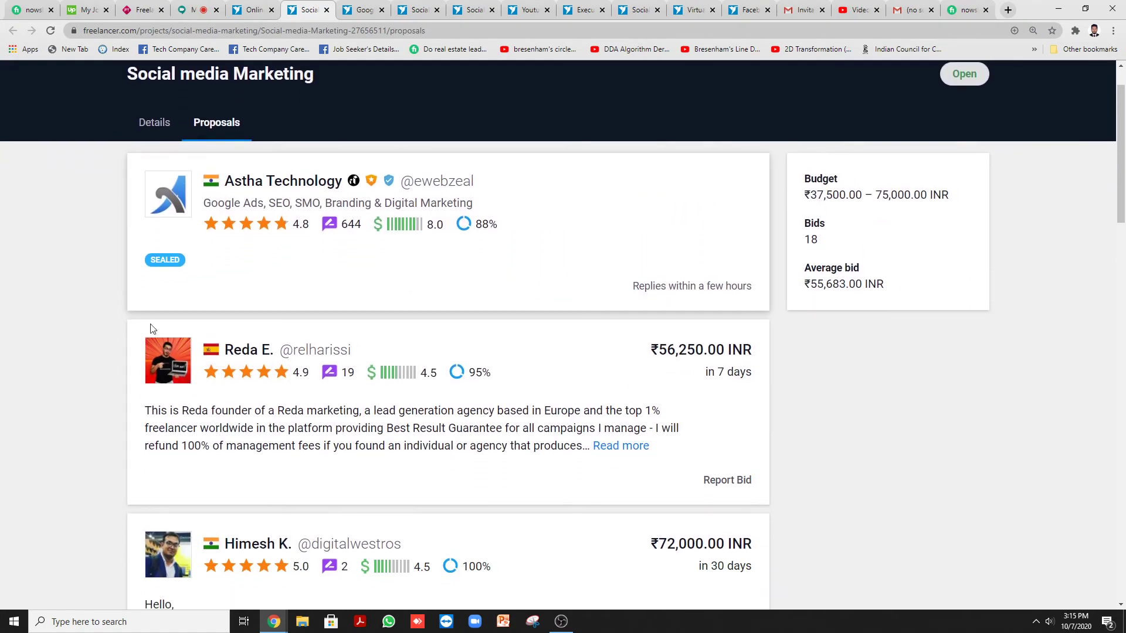
pyautogui.scroll(-1, 446, 355)
pyautogui.click(627, 389)
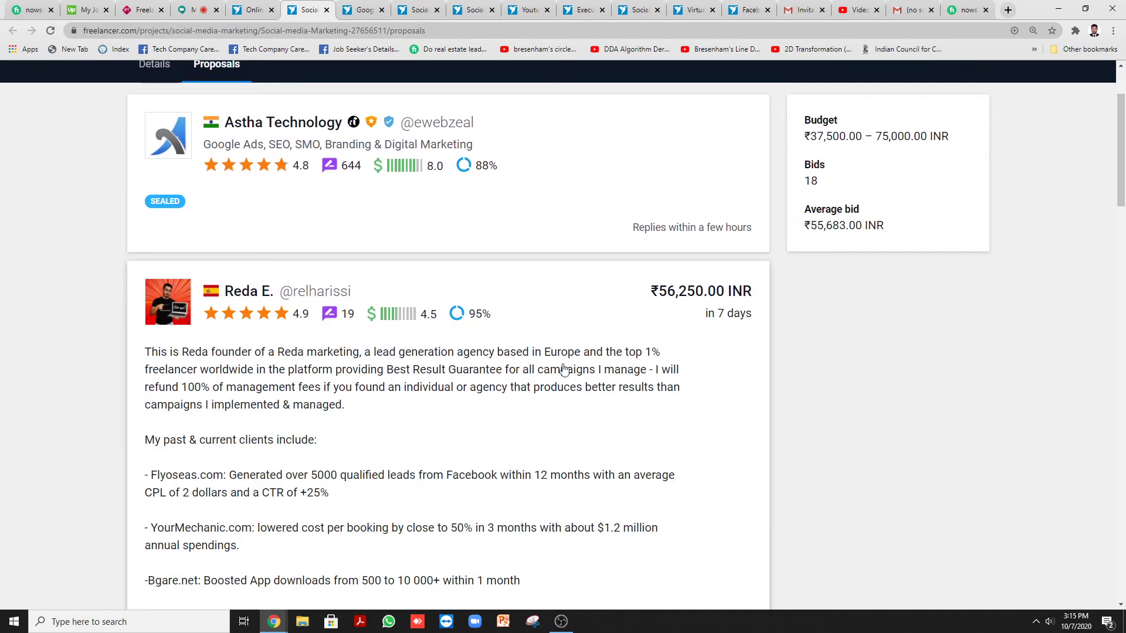
pyautogui.scroll(-3, 242, 352)
pyautogui.scroll(-5, 245, 328)
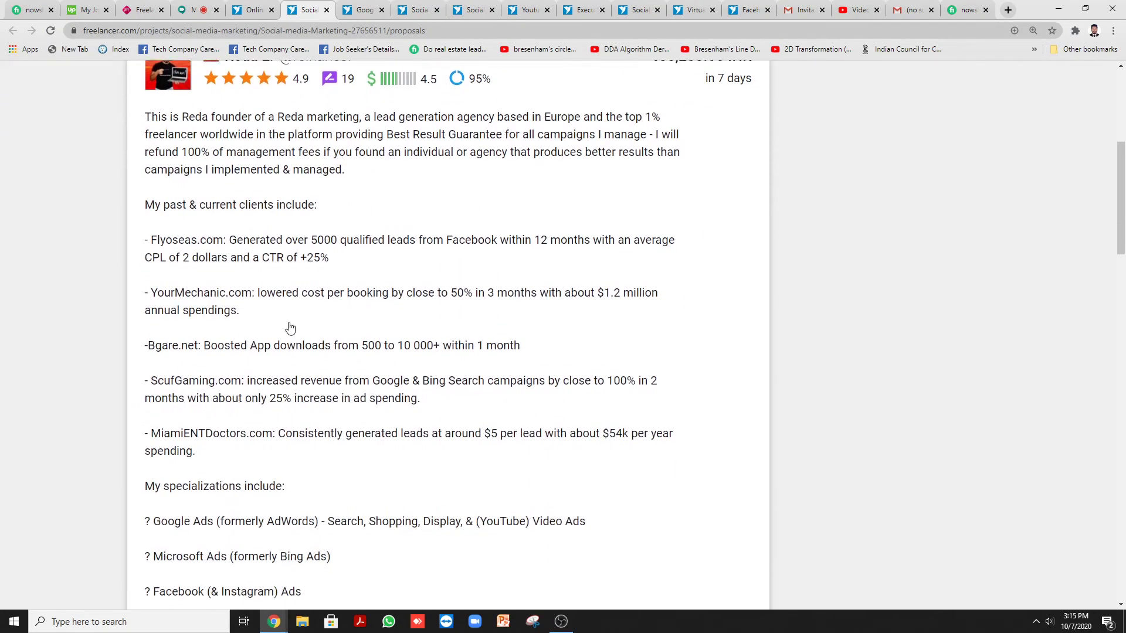
# Step: Inspect the Sealed label on the first proposal and look through the proposals below the expanded one
pyautogui.scroll(20, 245, 355)
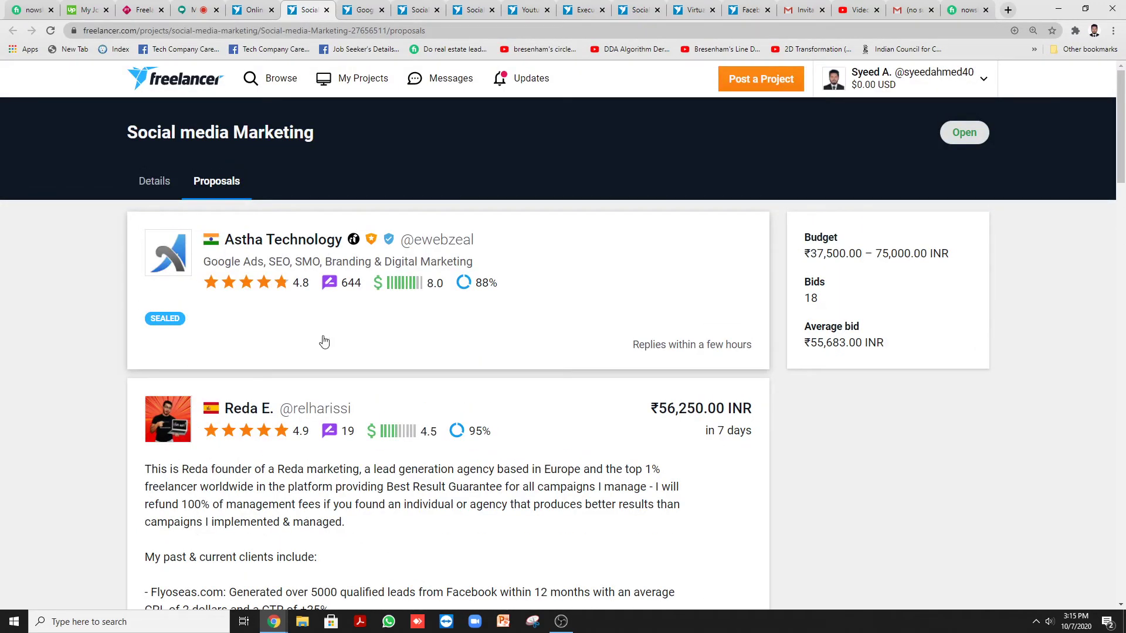
pyautogui.moveTo(165, 326)
pyautogui.scroll(-15, 544, 296)
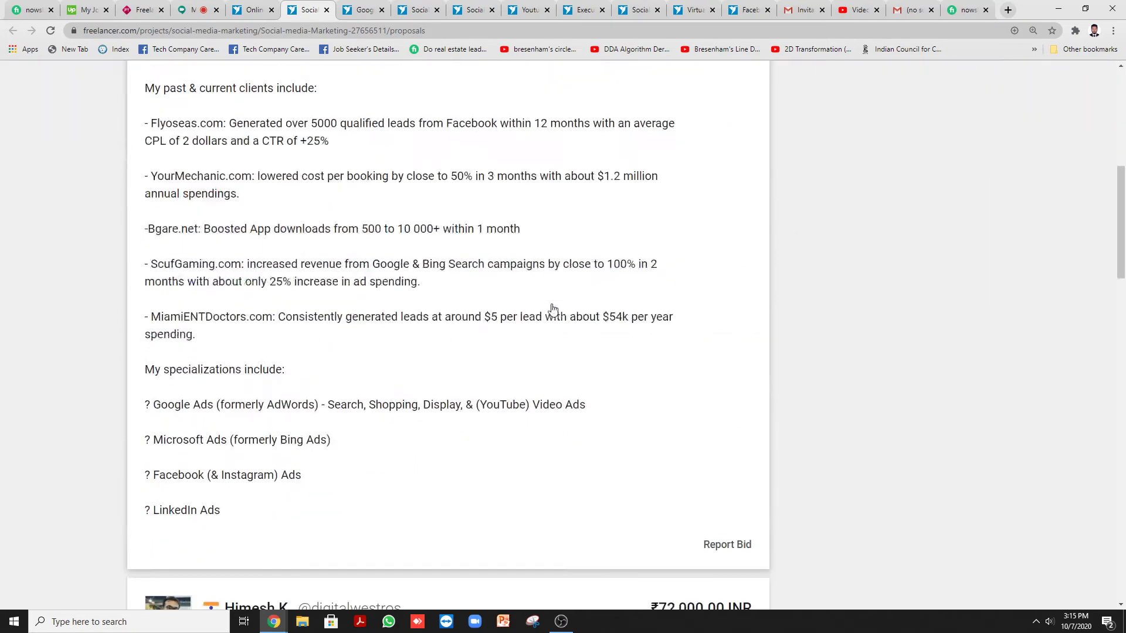
pyautogui.scroll(1, 554, 302)
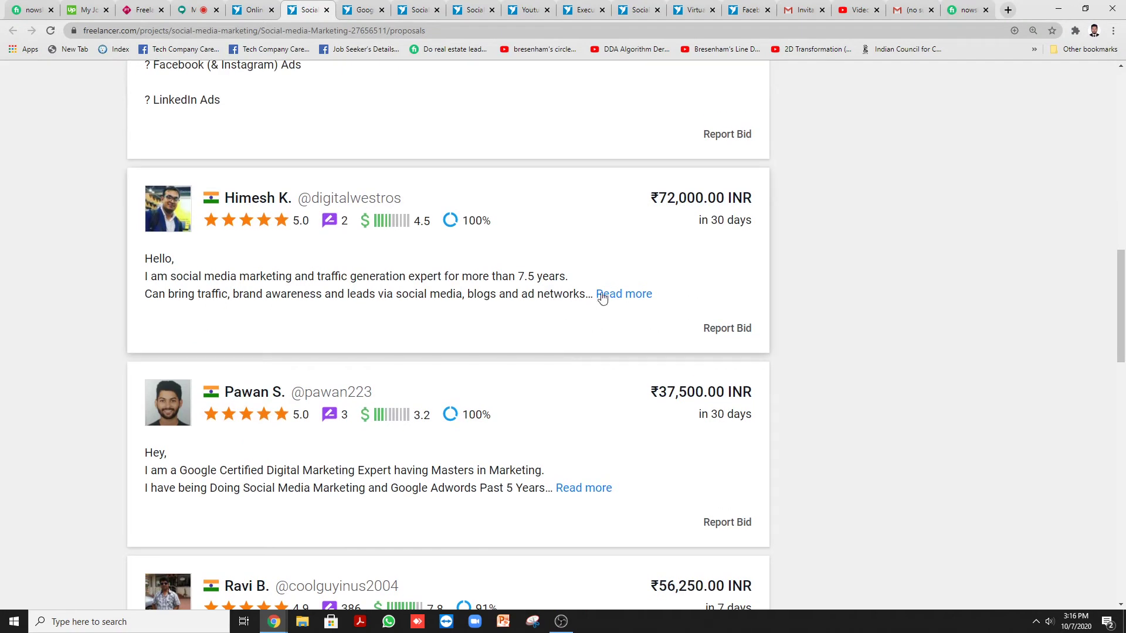
# Step: Expand the ₹72,000.00 INR proposal on the Social media Marketing project and read its full text
pyautogui.click(621, 295)
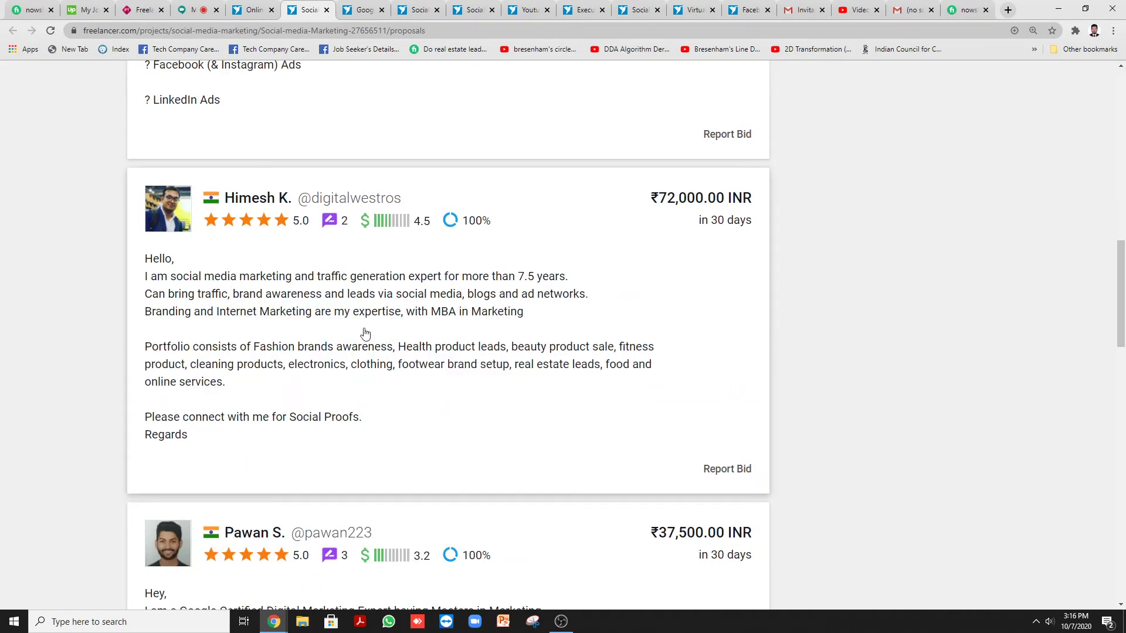
pyautogui.scroll(1, 309, 335)
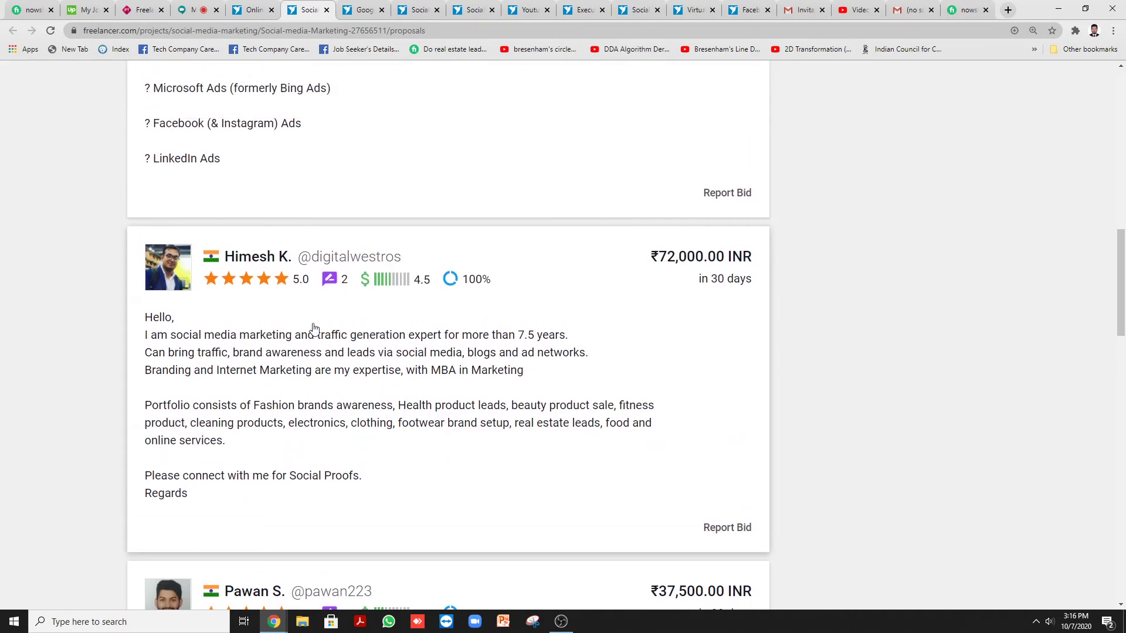
pyautogui.scroll(-1, 312, 329)
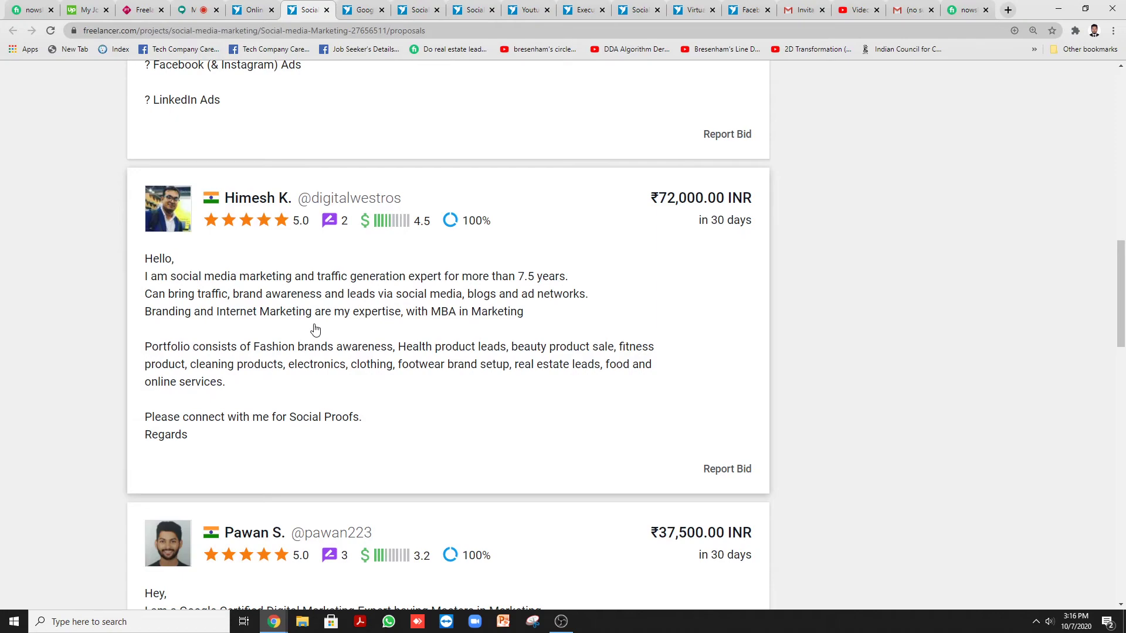
# Step: Look through the remaining proposals on the first page, comparing them with the verified, sealed proposal at its start
pyautogui.scroll(-6, 422, 305)
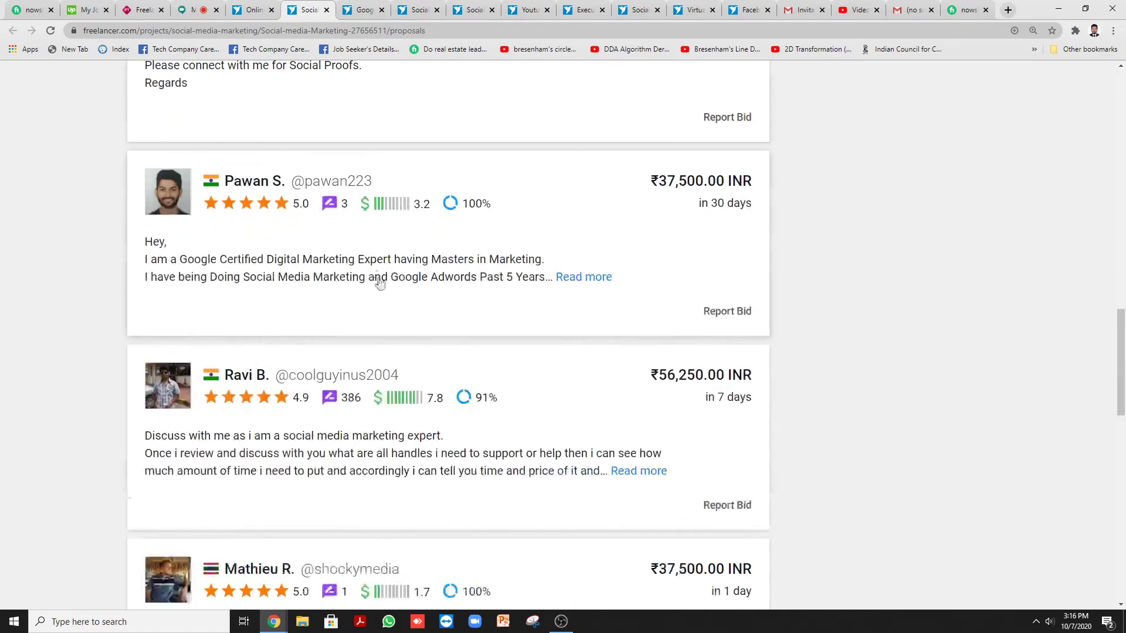
pyautogui.scroll(-5, 288, 282)
pyautogui.scroll(-8, 299, 296)
pyautogui.scroll(20, 301, 370)
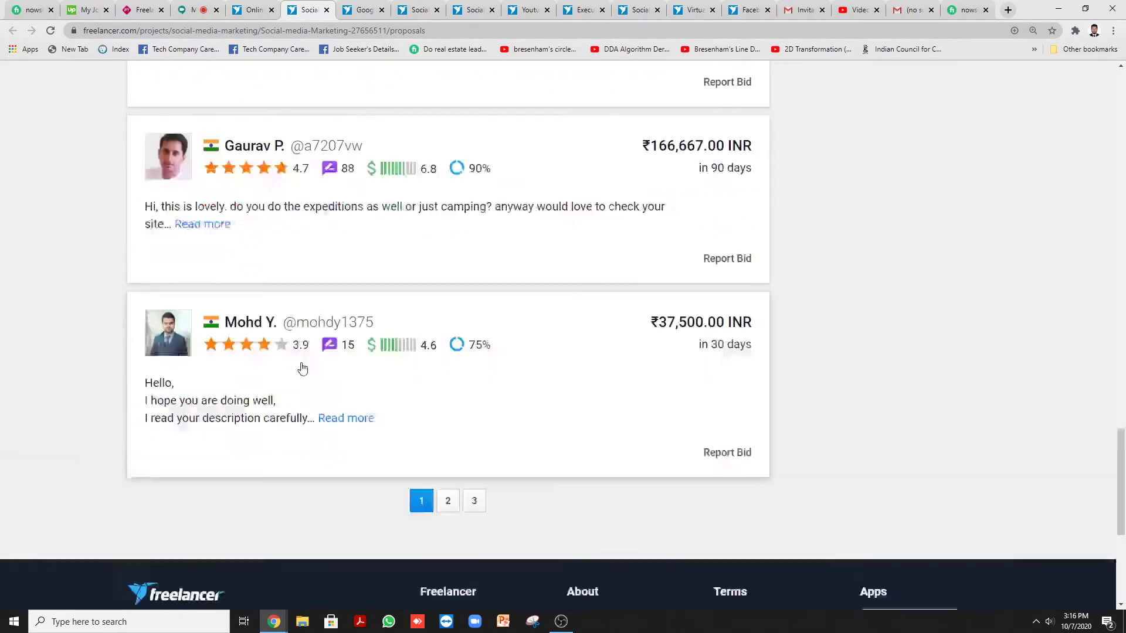
pyautogui.scroll(15, 358, 443)
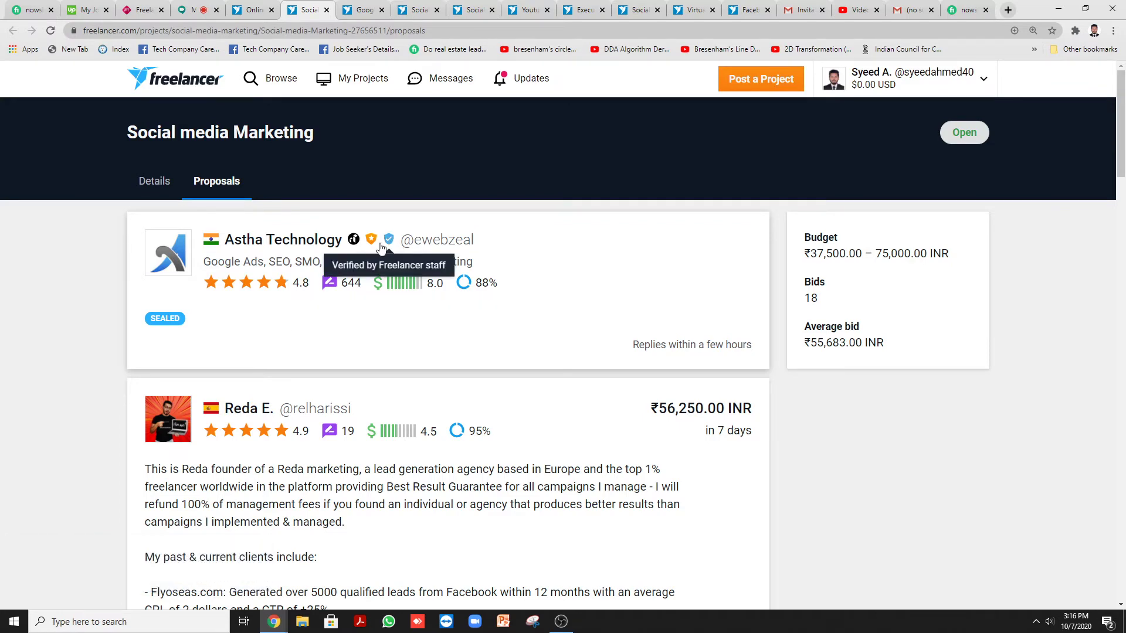
pyautogui.scroll(-20, 380, 247)
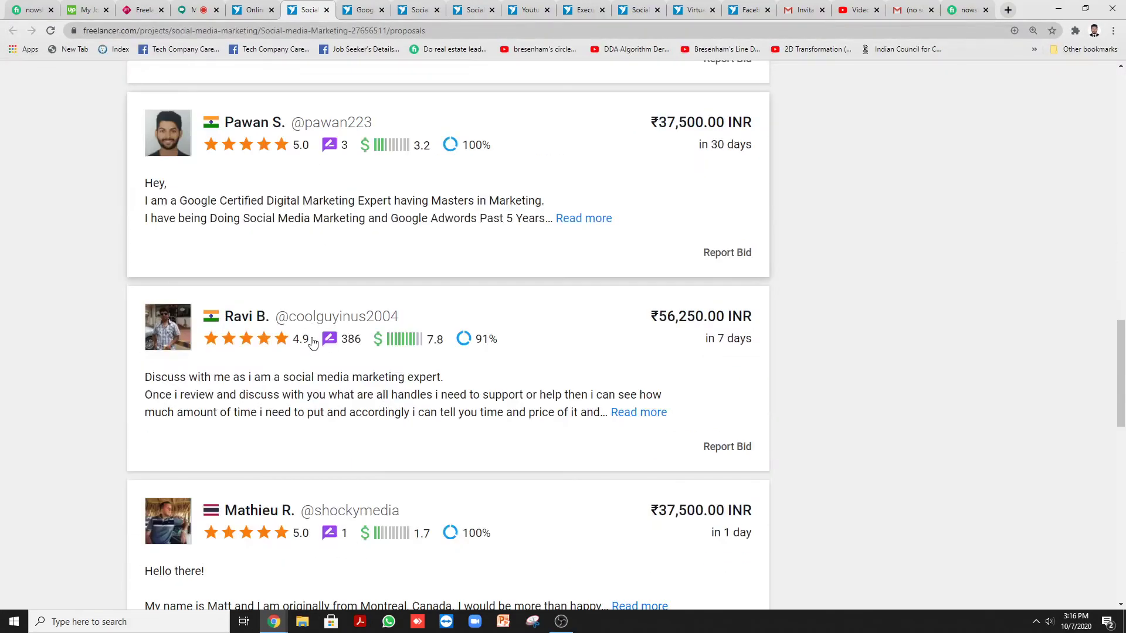
pyautogui.scroll(20, 313, 343)
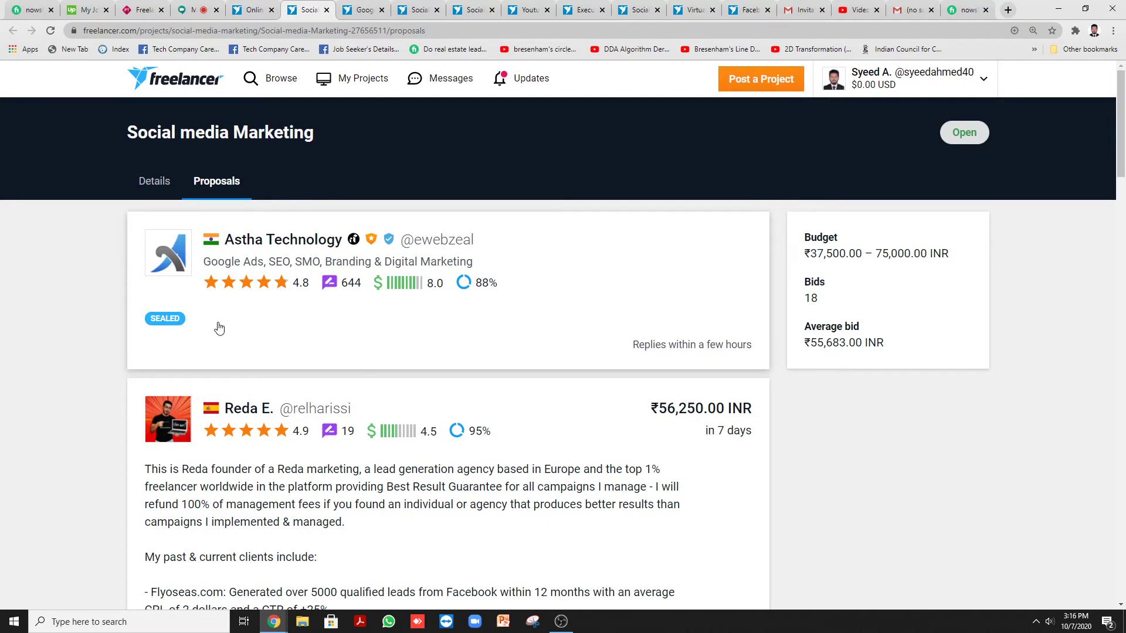
# Step: Return to the Social media Marketing project's details and review the bid form's milestone and its Sponsored, Sealed and Highlight upgrades
pyautogui.click(252, 9)
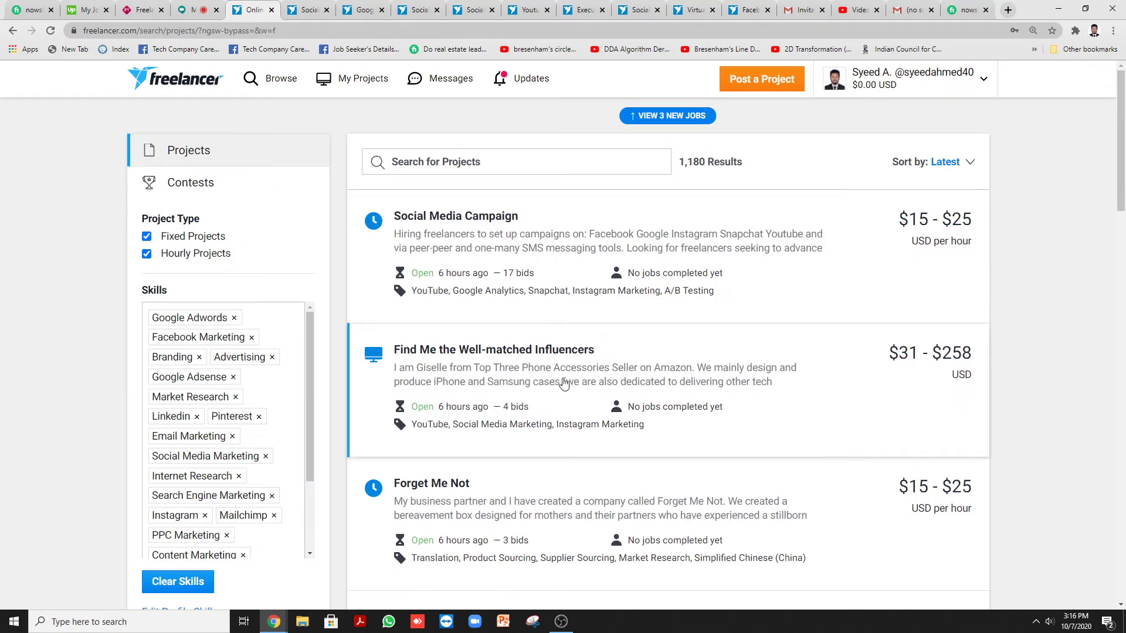
pyautogui.click(307, 9)
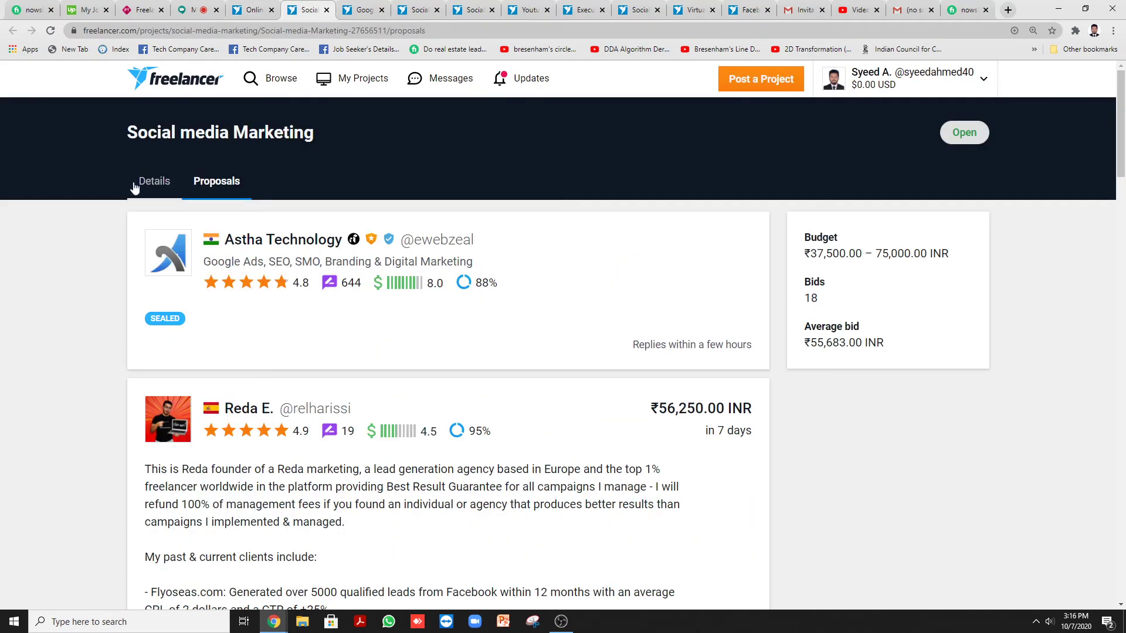
pyautogui.click(155, 182)
pyautogui.scroll(-15, 154, 352)
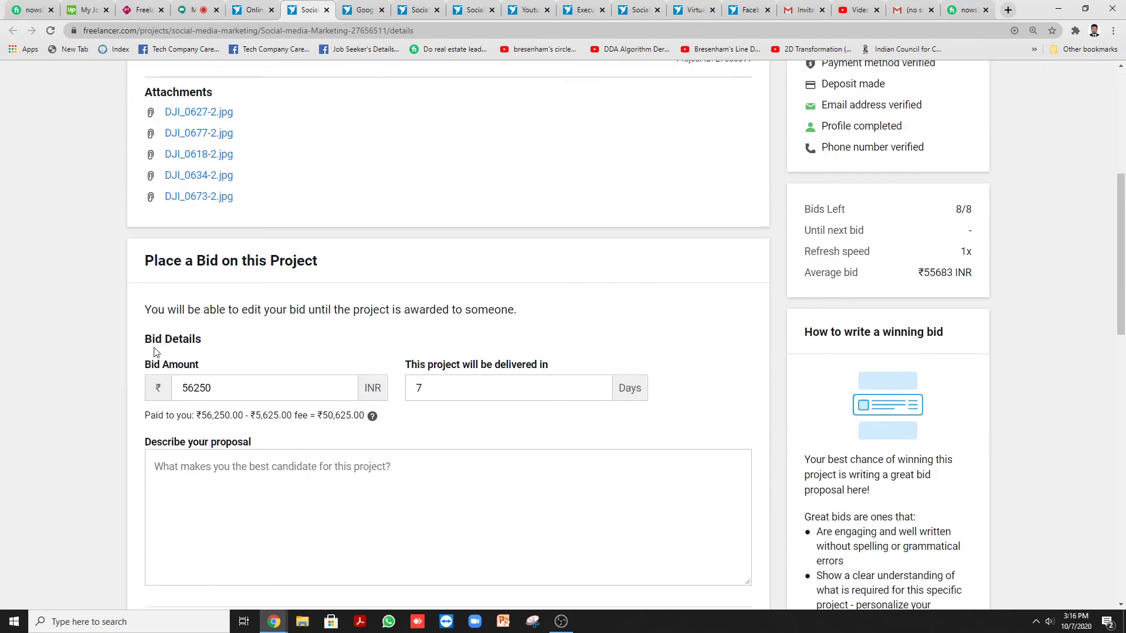
pyautogui.scroll(-5, 155, 354)
pyautogui.scroll(1, 194, 339)
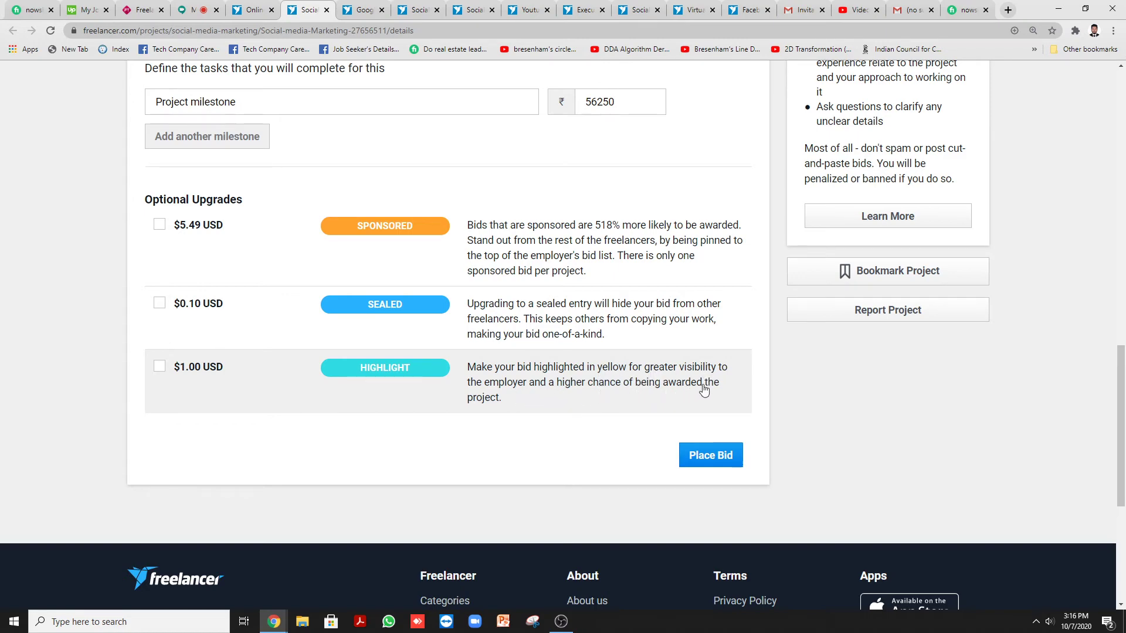
pyautogui.scroll(1, 99, 431)
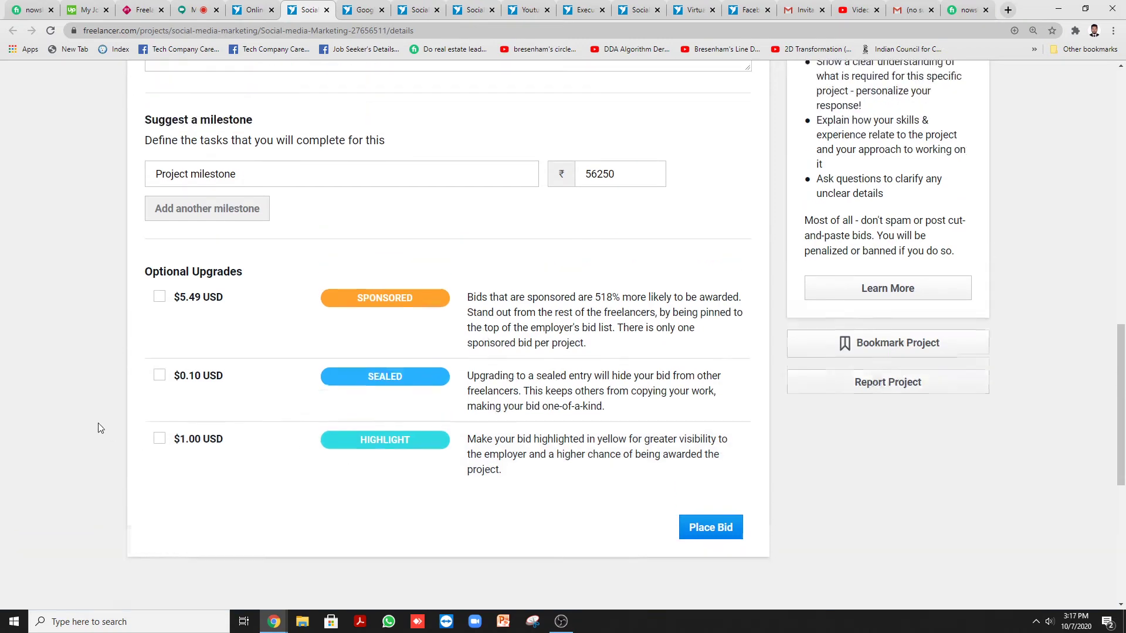
pyautogui.scroll(-1, 104, 439)
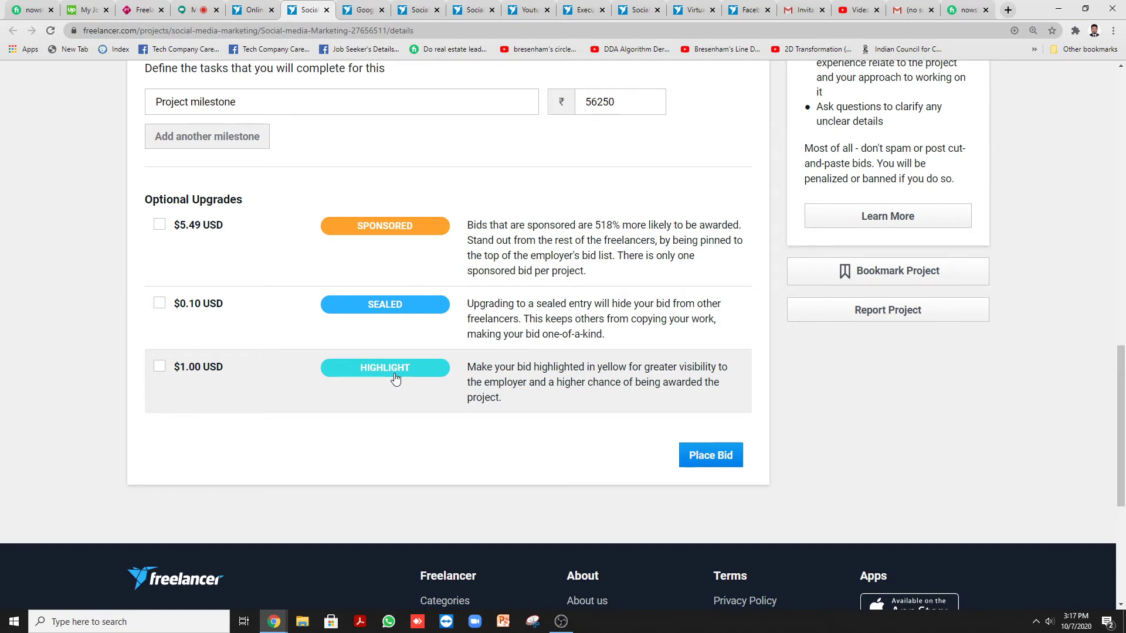
pyautogui.scroll(1, 383, 384)
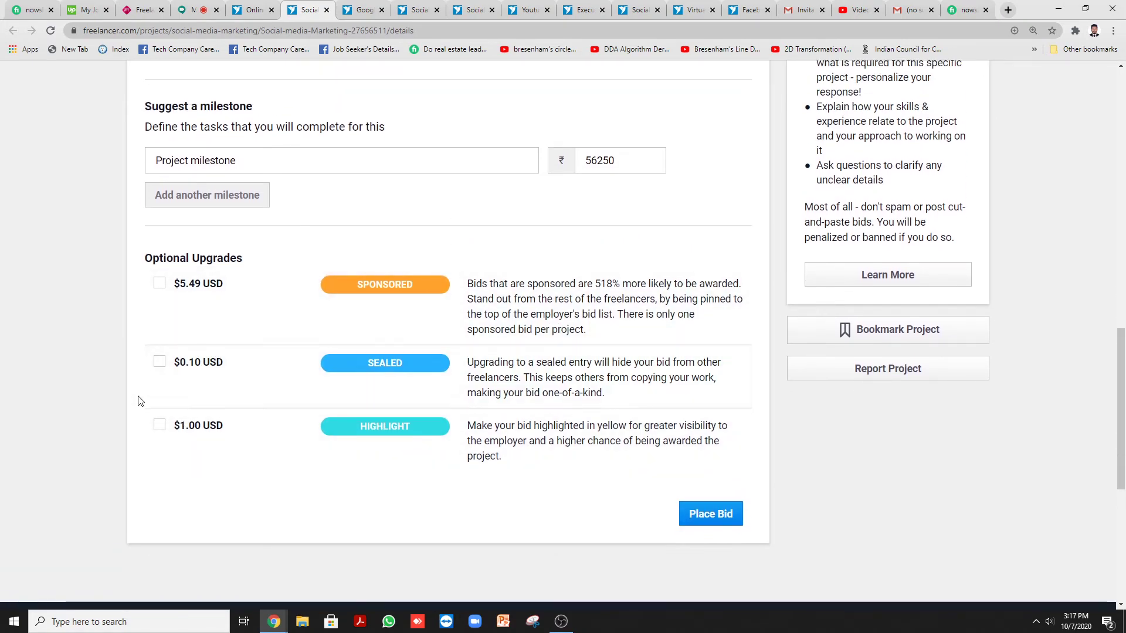
pyautogui.scroll(5, 140, 400)
pyautogui.scroll(-8, 705, 373)
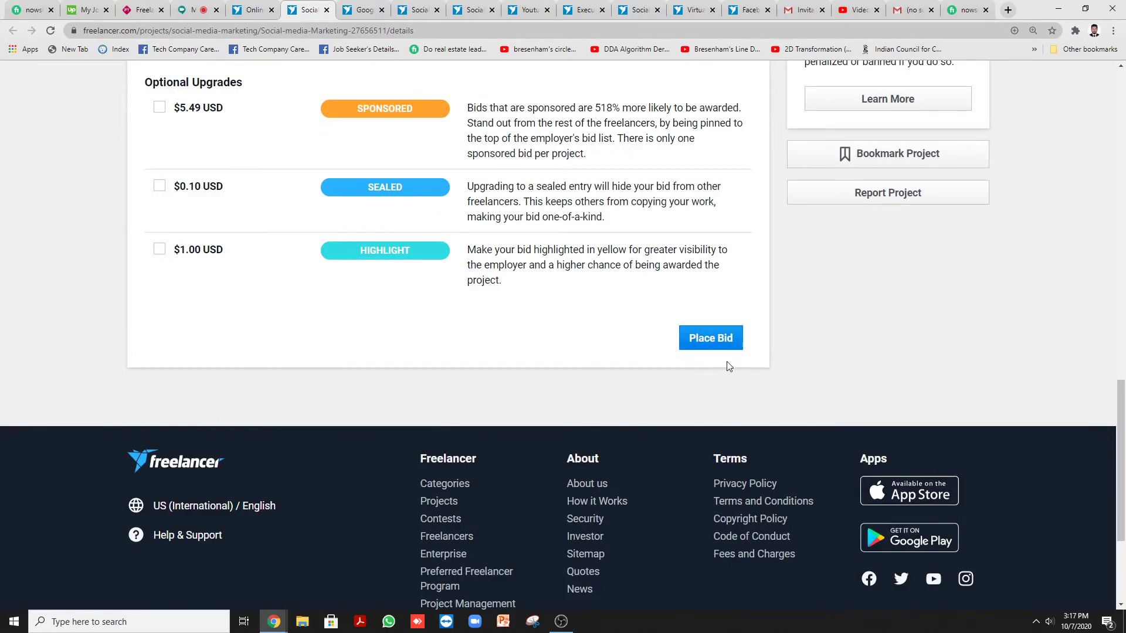
# Step: Review the project's description and employer information again, with a brief look at its proposals
pyautogui.scroll(20, 545, 406)
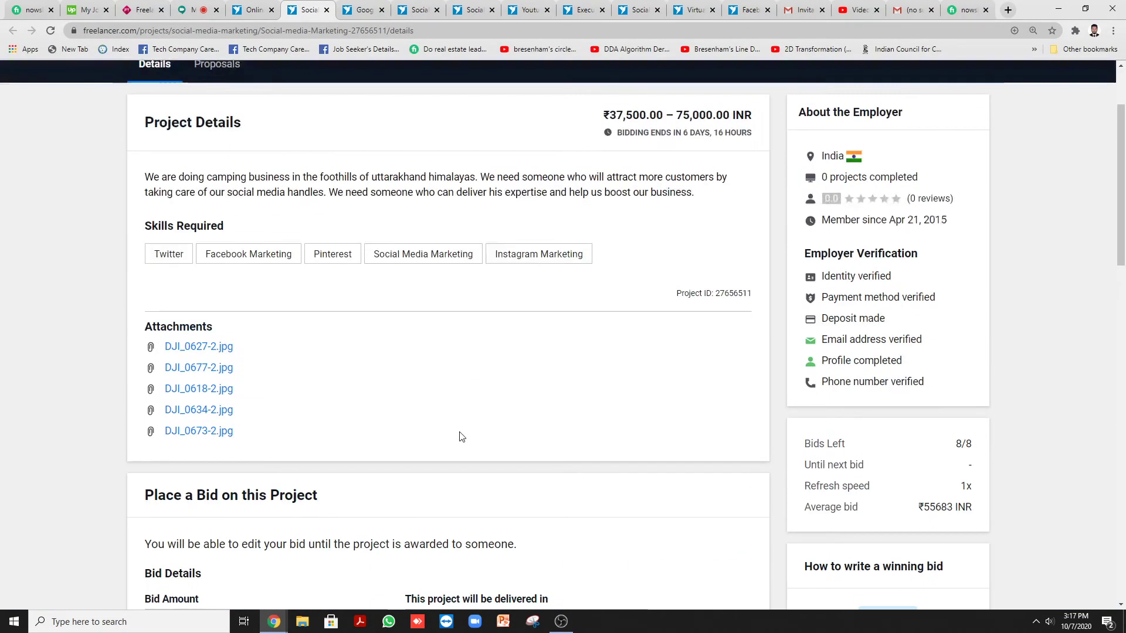
pyautogui.scroll(2, 460, 436)
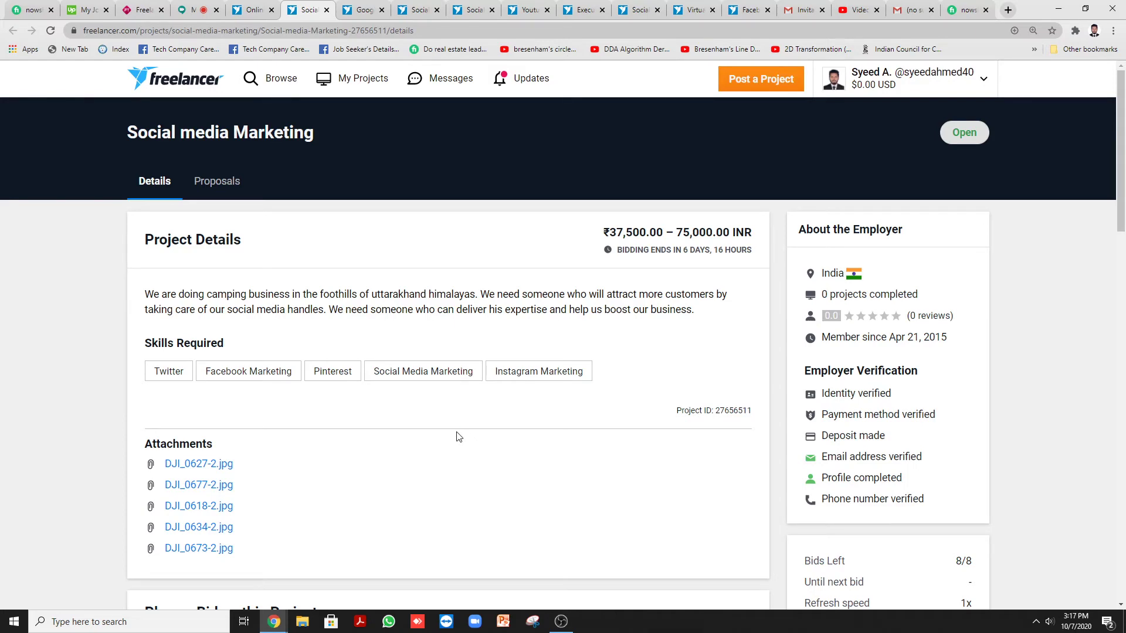
pyautogui.click(225, 189)
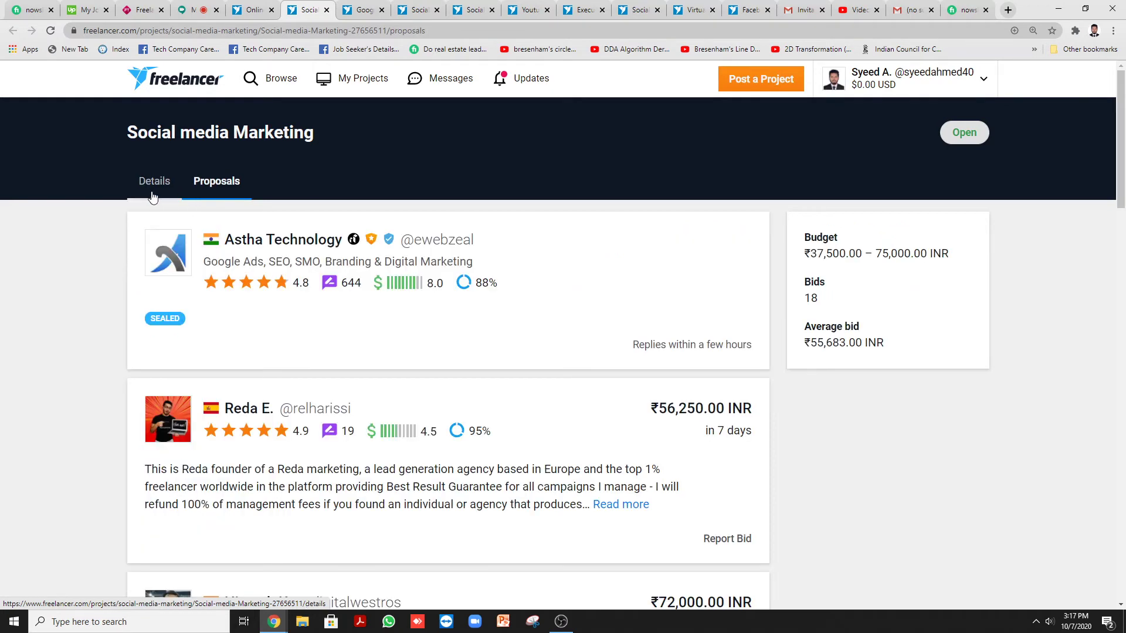
pyautogui.click(152, 195)
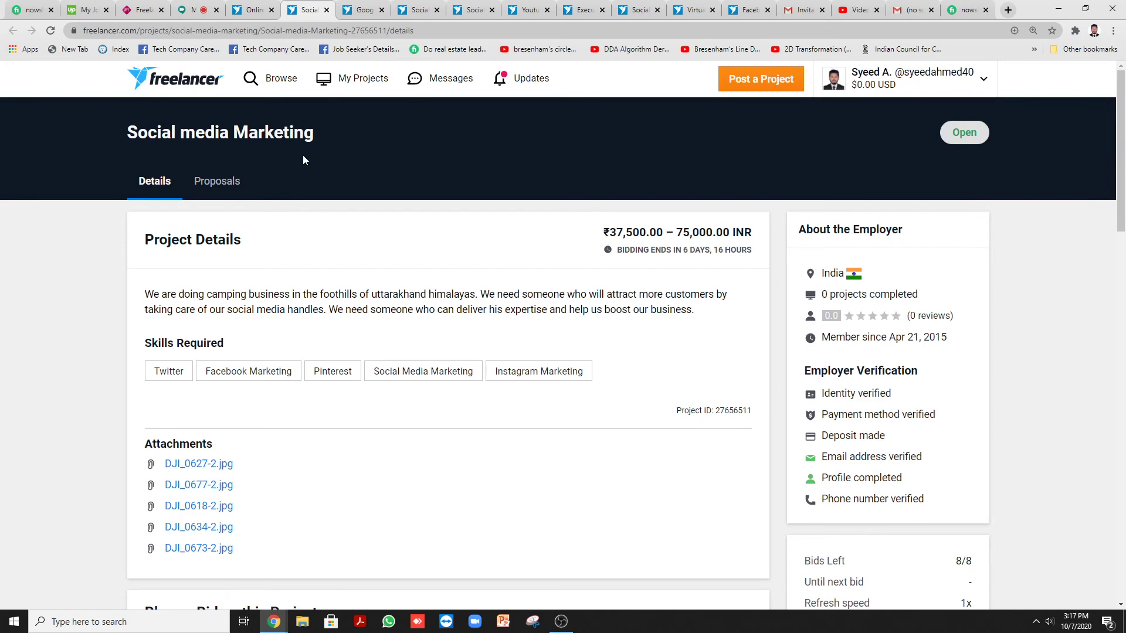
pyautogui.scroll(-1, 676, 309)
pyautogui.scroll(1, 763, 338)
# Step: Switch to the Google Ads Expert project and read its description, required skills and employer information
pyautogui.click(367, 9)
pyautogui.scroll(-1, 208, 317)
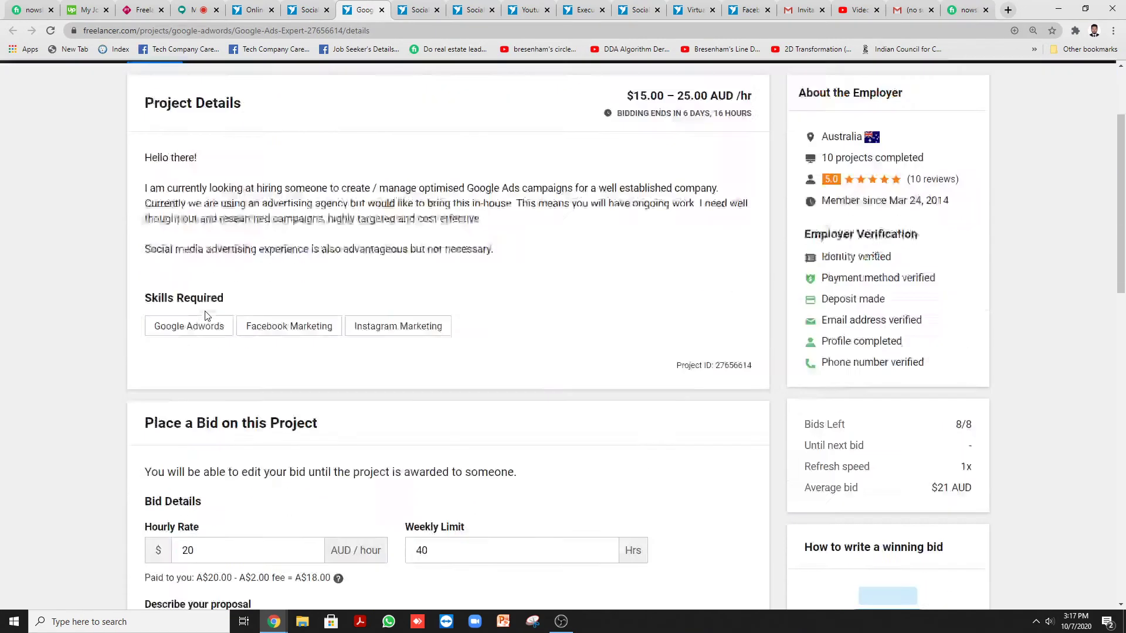
pyautogui.scroll(1, 207, 316)
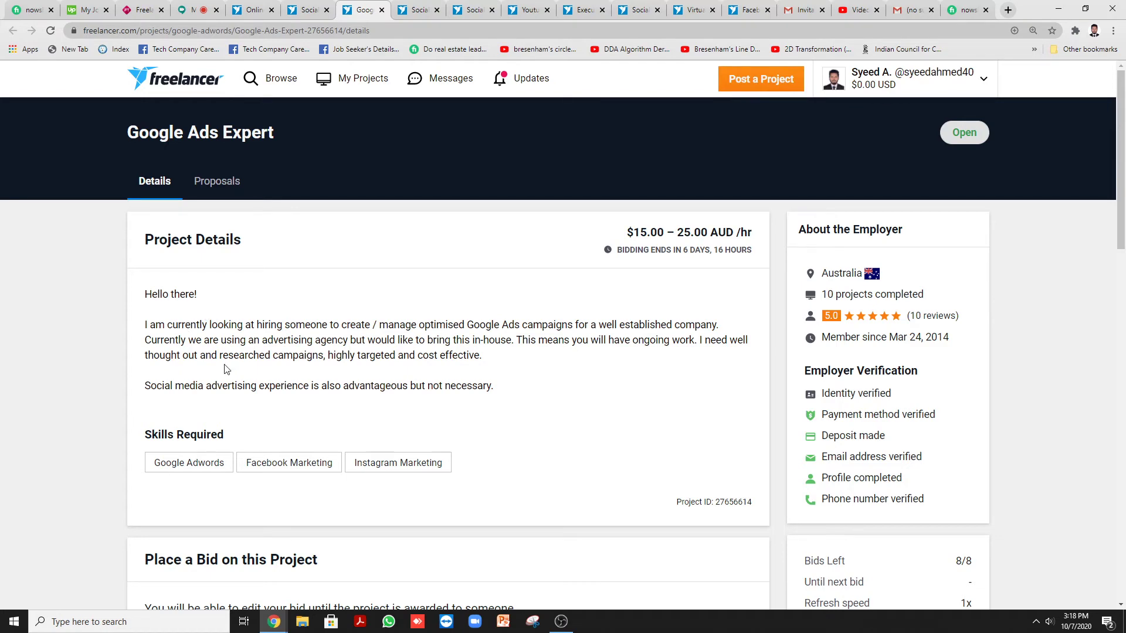
# Step: Go back to the Social media Marketing project, checking the Google Meet call along the way
pyautogui.click(317, 9)
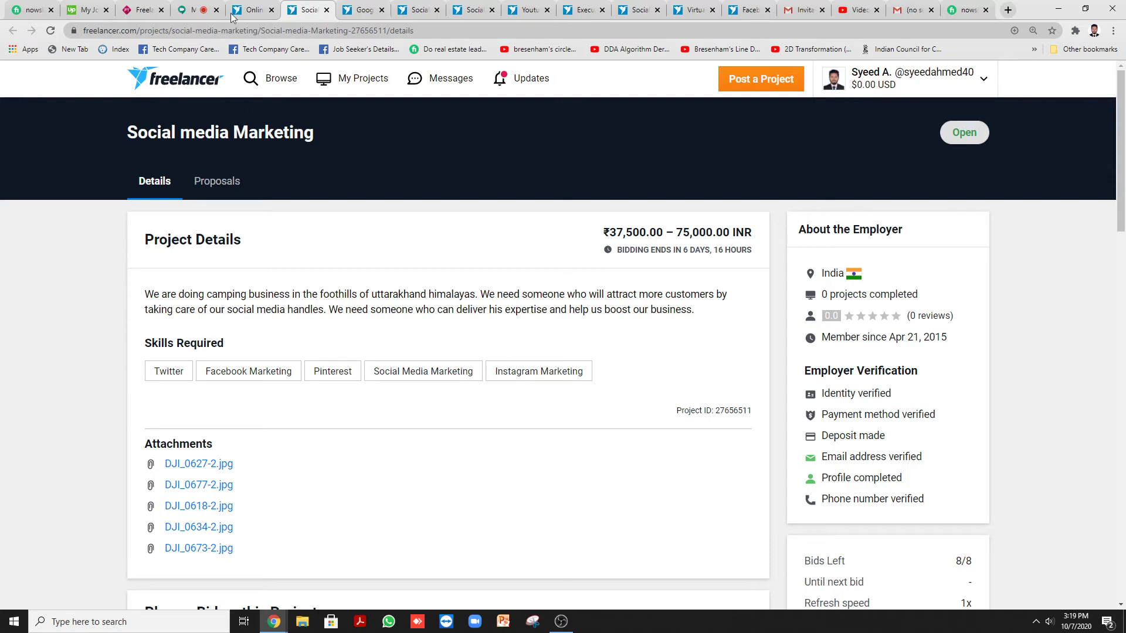
pyautogui.click(205, 6)
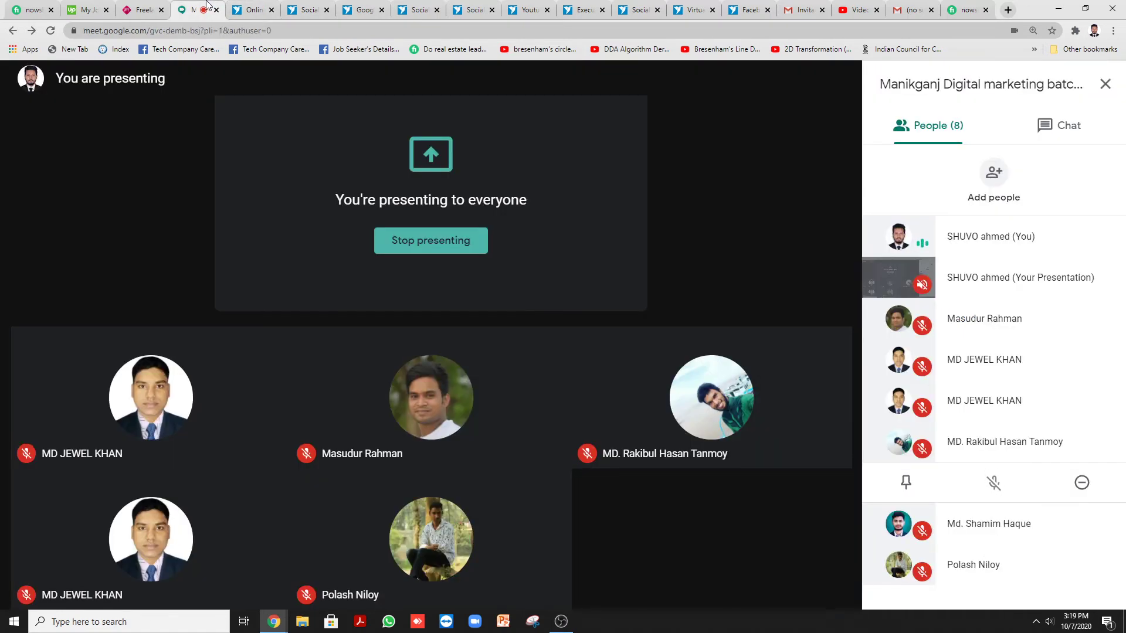
pyautogui.click(255, 10)
pyautogui.click(302, 10)
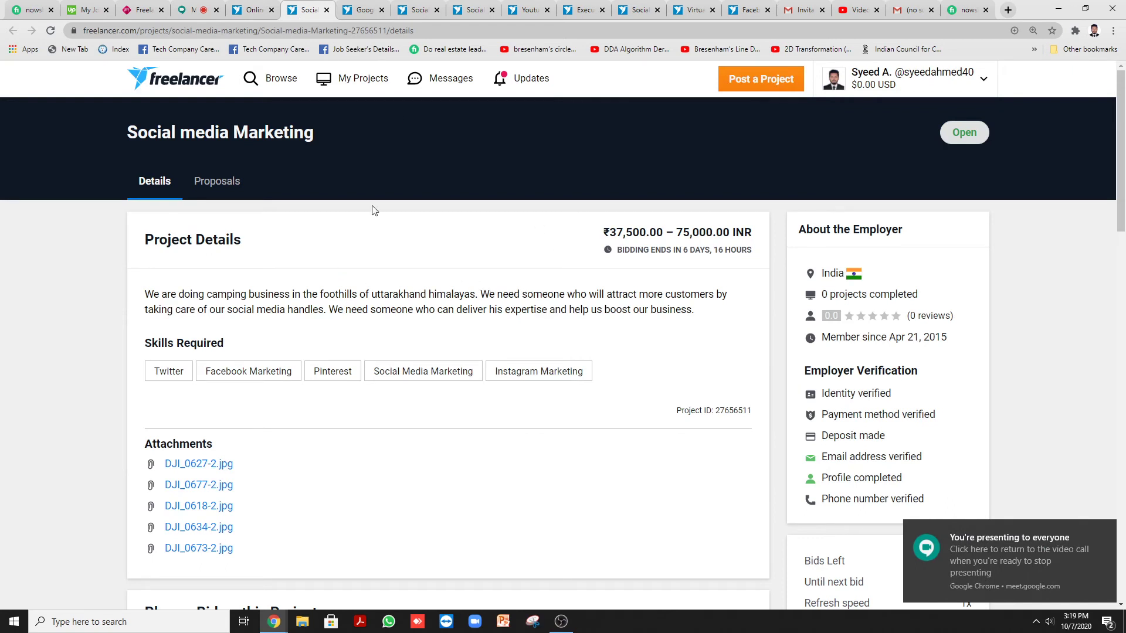
# Step: Check the number of bids on the Google Ads Expert project's proposals, and highlight the employer's country in its details
pyautogui.click(365, 8)
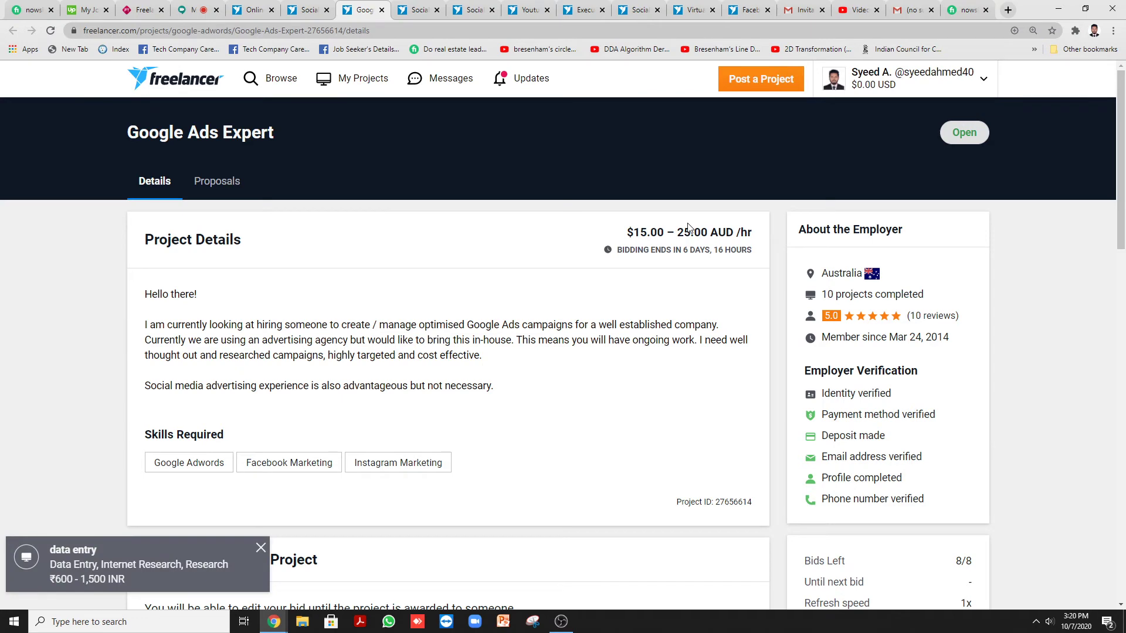
pyautogui.click(220, 182)
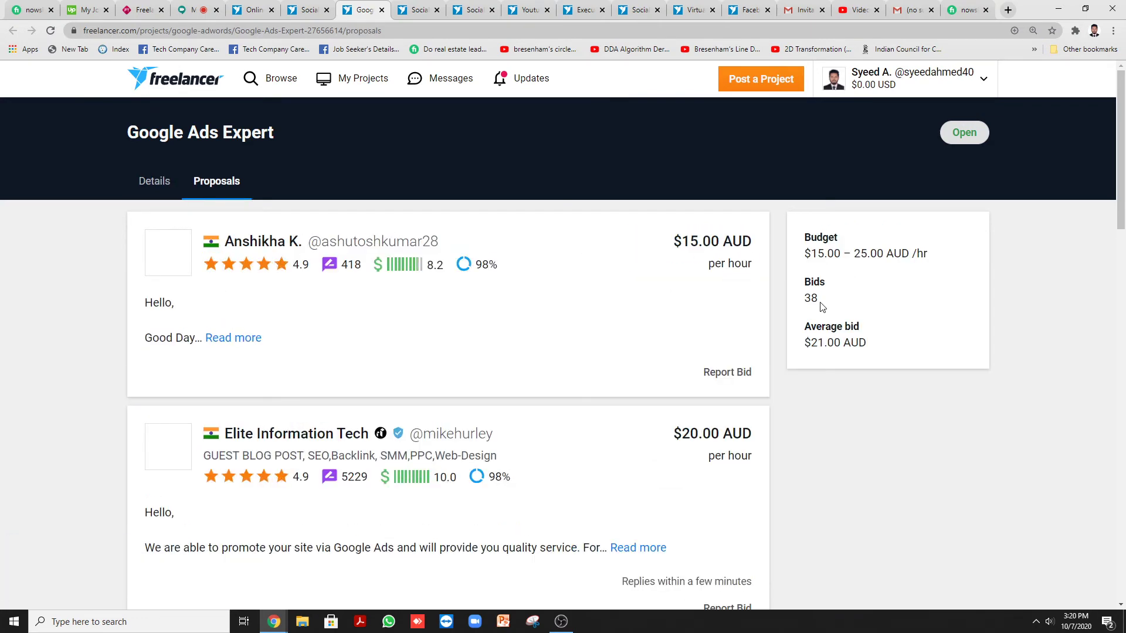
pyautogui.moveTo(819, 299); pyautogui.dragTo(807, 298)
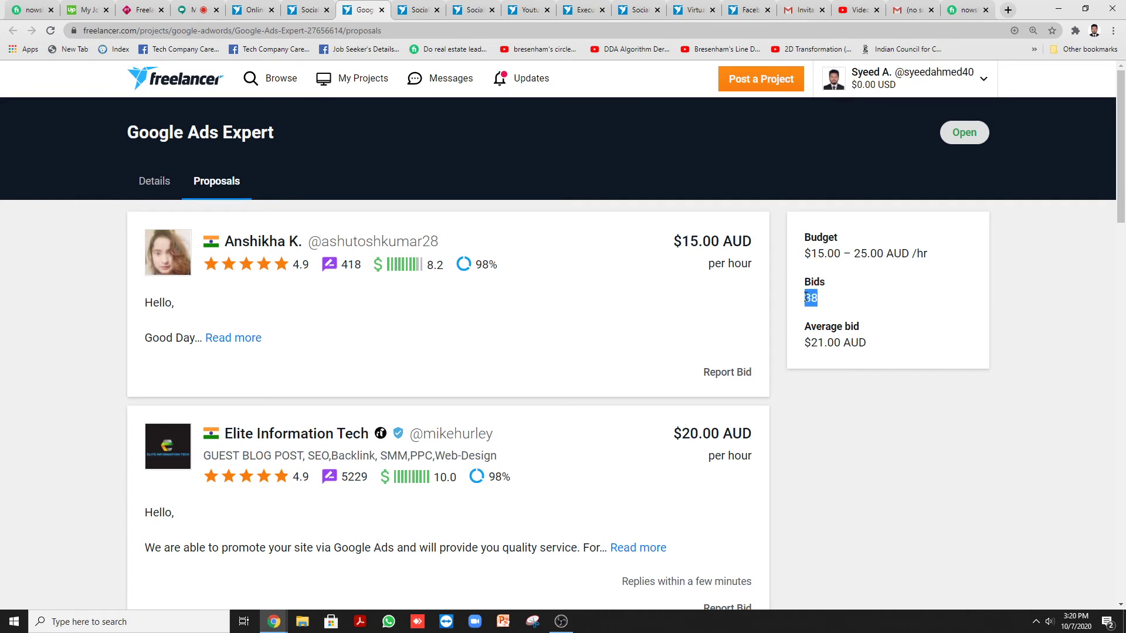
pyautogui.click(807, 298)
pyautogui.doubleClick(810, 297)
pyautogui.click(811, 298)
pyautogui.click(148, 182)
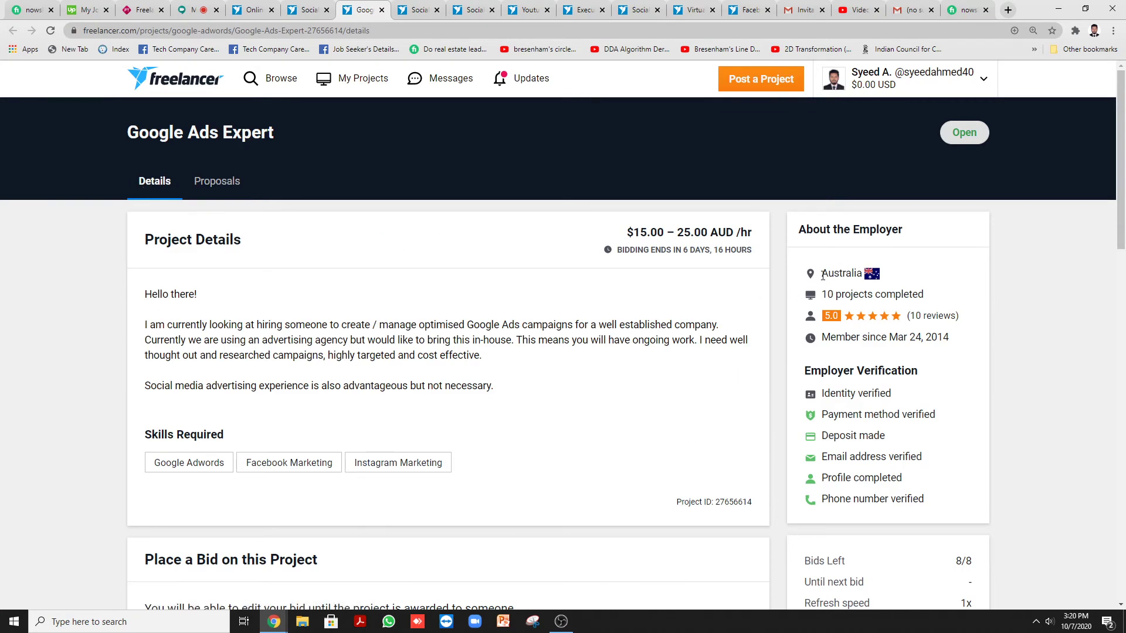
pyautogui.moveTo(823, 275); pyautogui.dragTo(869, 280)
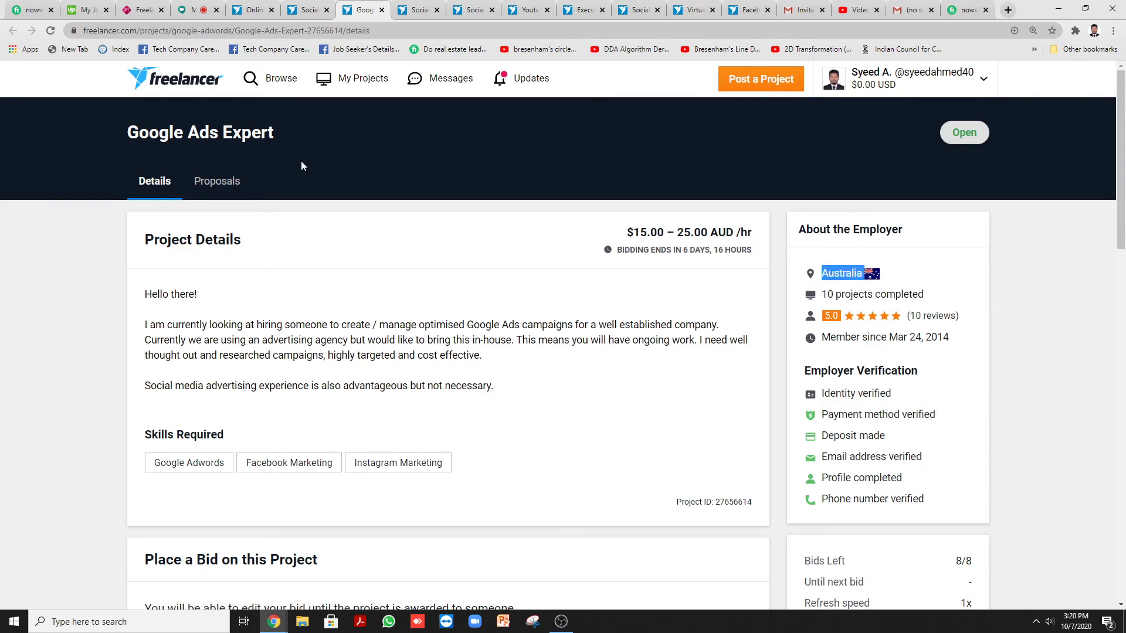
# Step: Reopen the Google Ads Expert project's proposals and browse the first page, noting the sealed bids
pyautogui.click(218, 183)
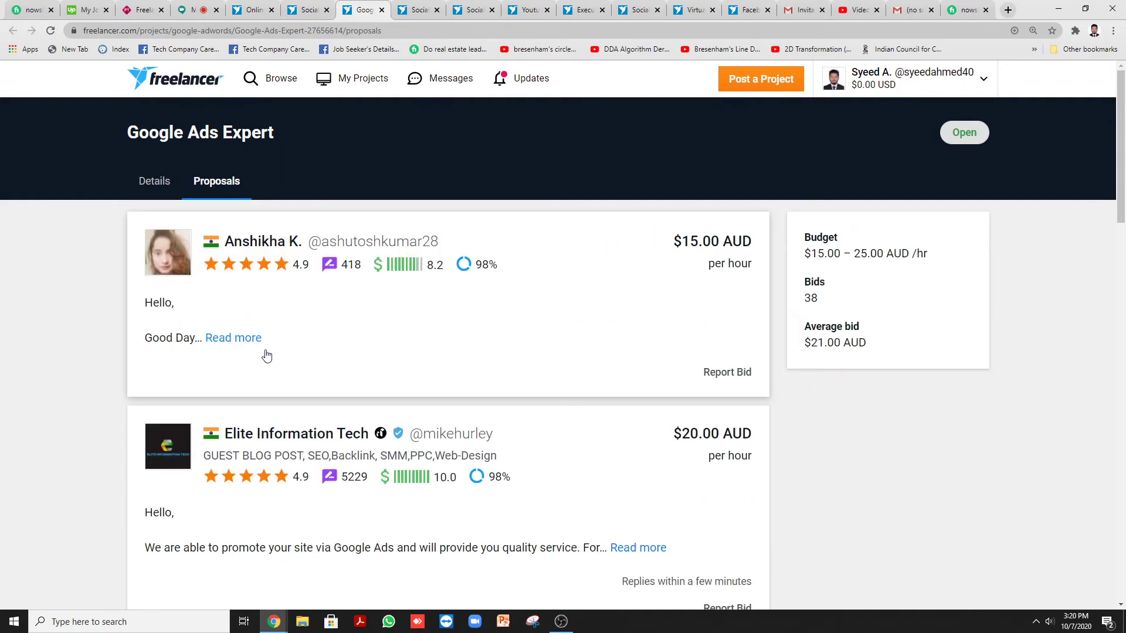
pyautogui.scroll(-3, 229, 243)
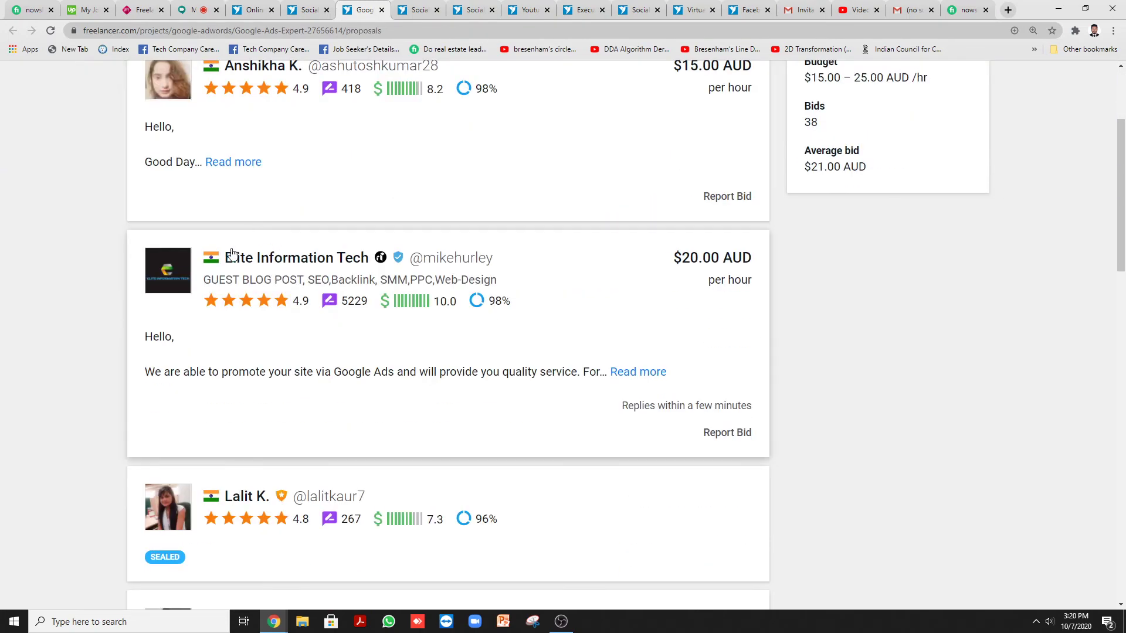
pyautogui.scroll(-5, 231, 253)
pyautogui.scroll(-4, 267, 199)
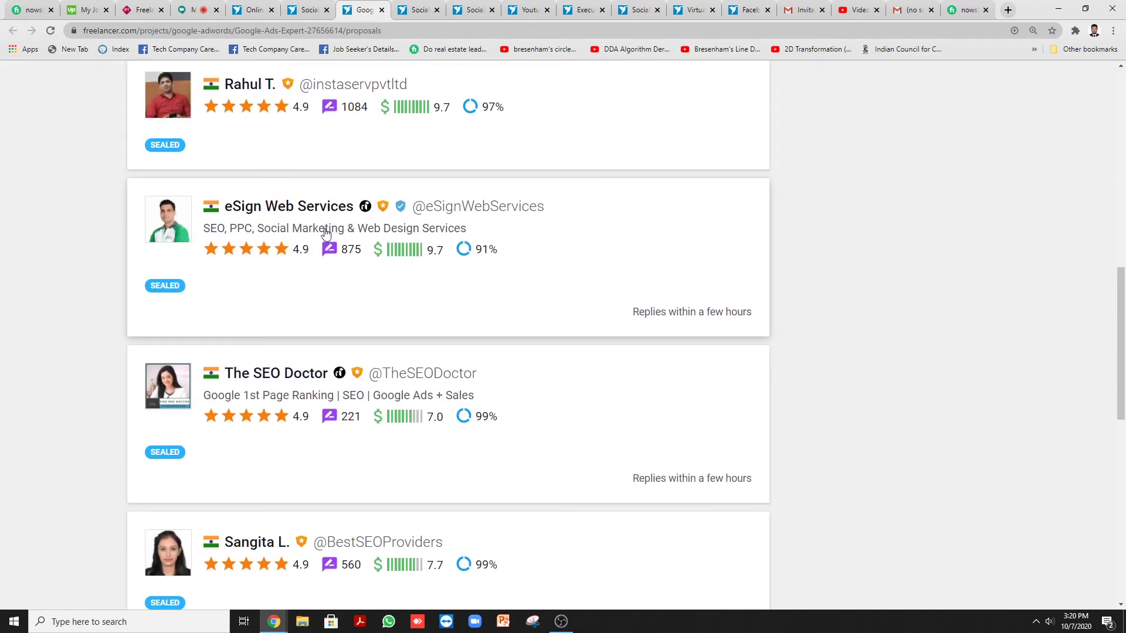
pyautogui.scroll(-7, 326, 234)
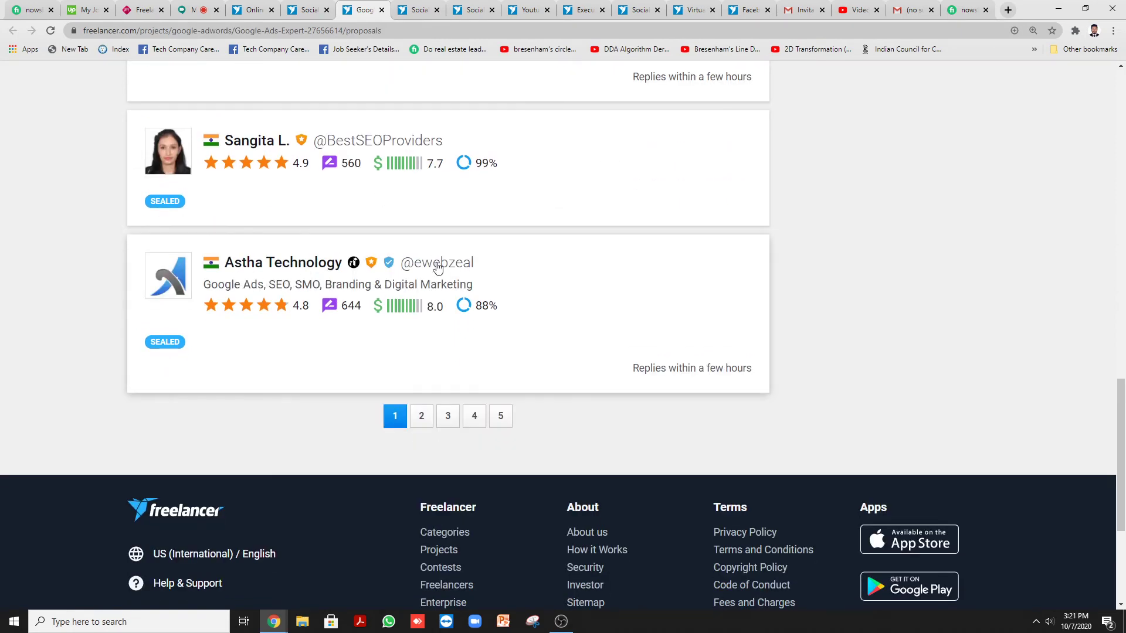
# Step: Browse the second page of the Google Ads Expert proposals and open the third page
pyautogui.click(421, 419)
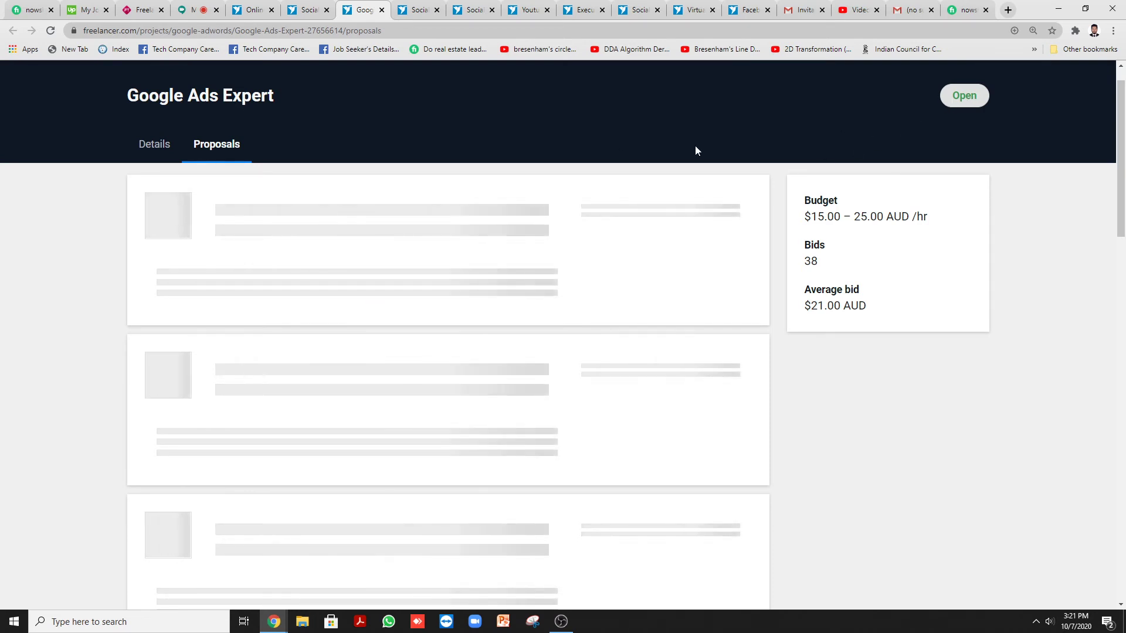
pyautogui.scroll(-10, 337, 349)
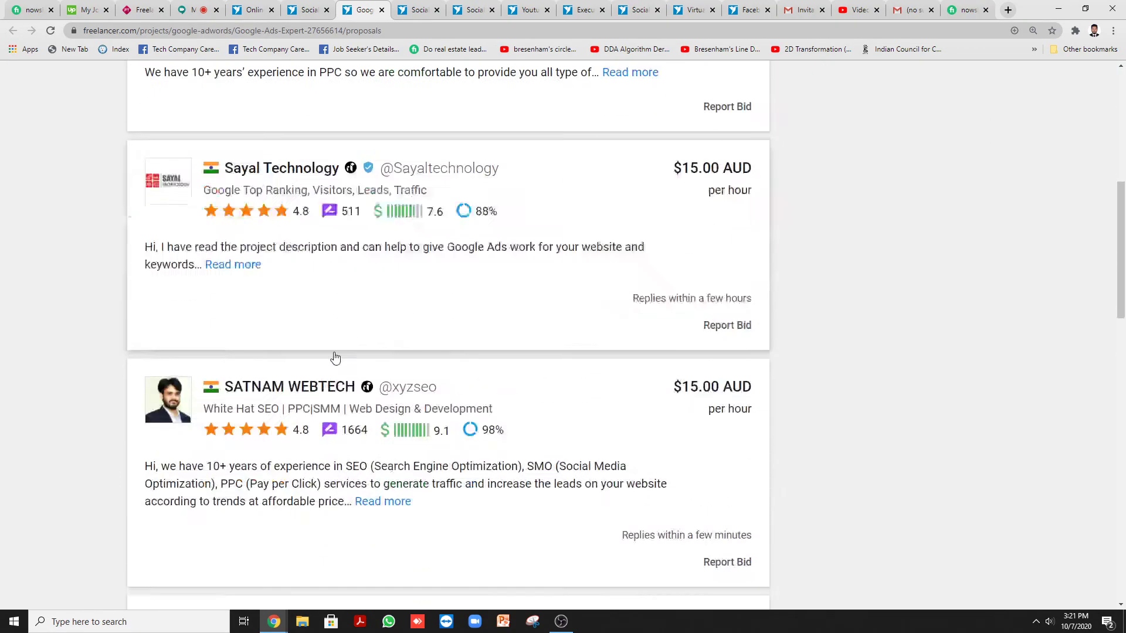
pyautogui.scroll(8, 335, 358)
pyautogui.scroll(-19, 352, 293)
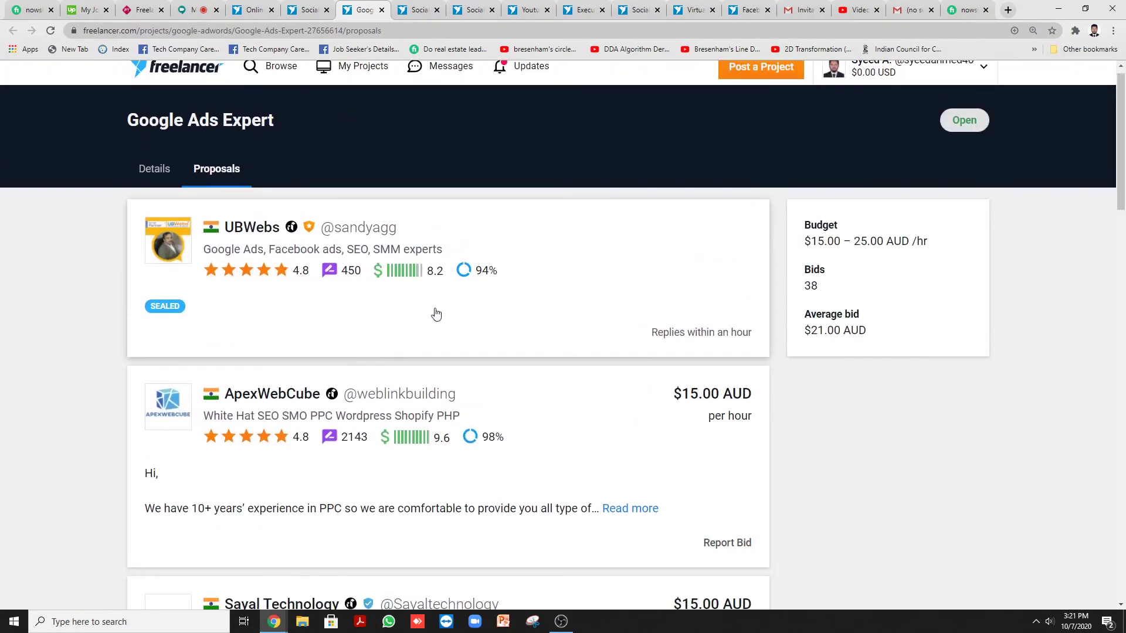
pyautogui.scroll(-7, 383, 275)
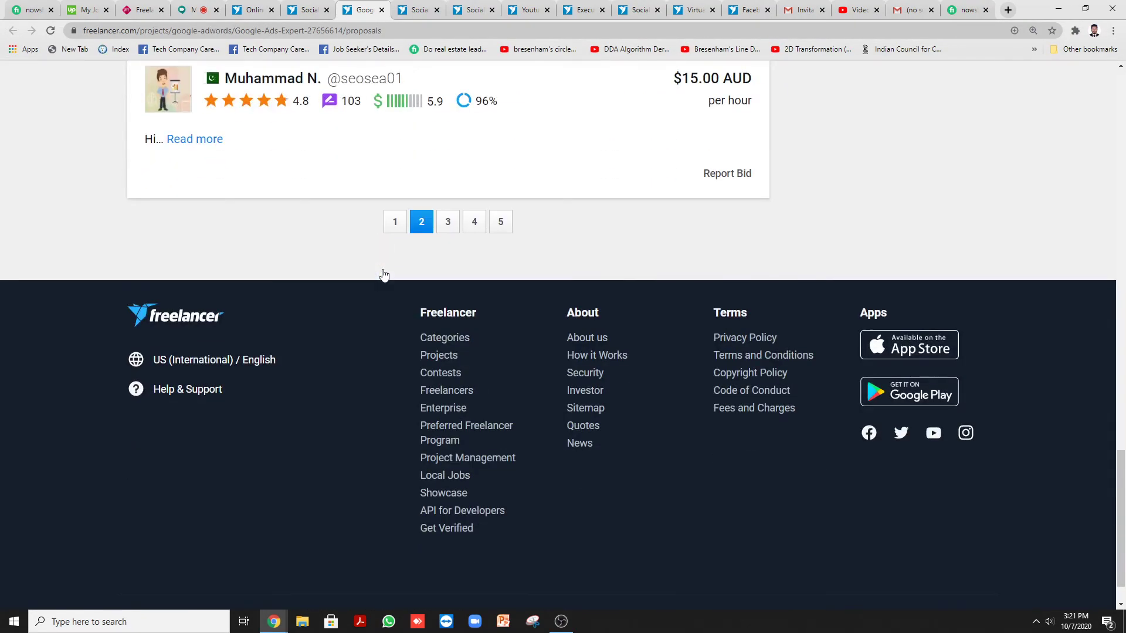
pyautogui.scroll(4, 352, 282)
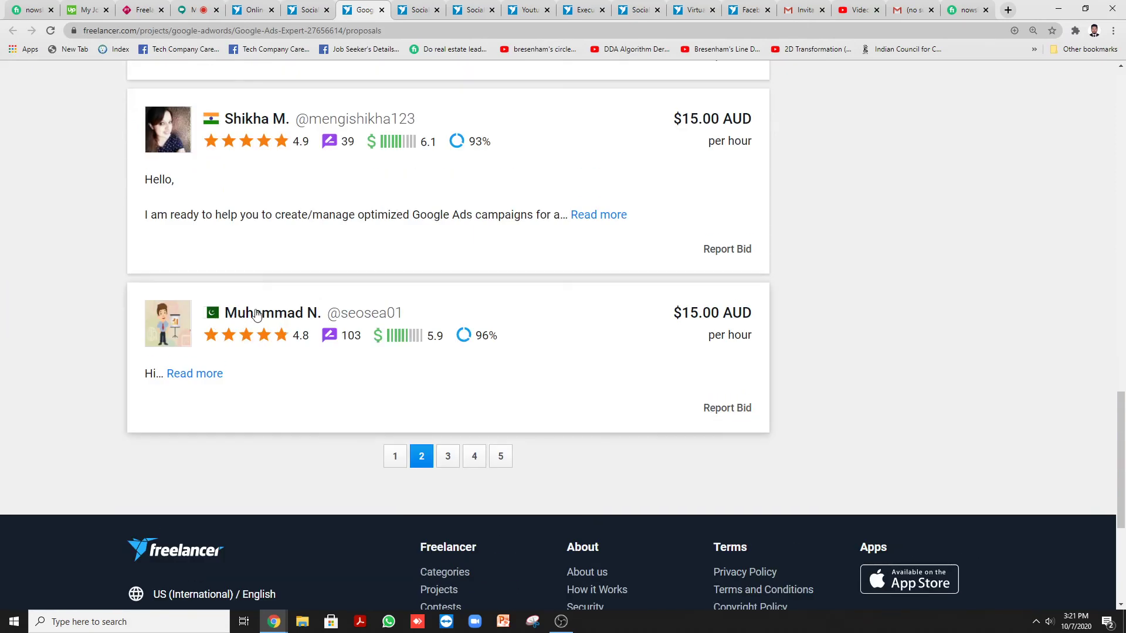
pyautogui.scroll(1, 235, 328)
pyautogui.click(450, 516)
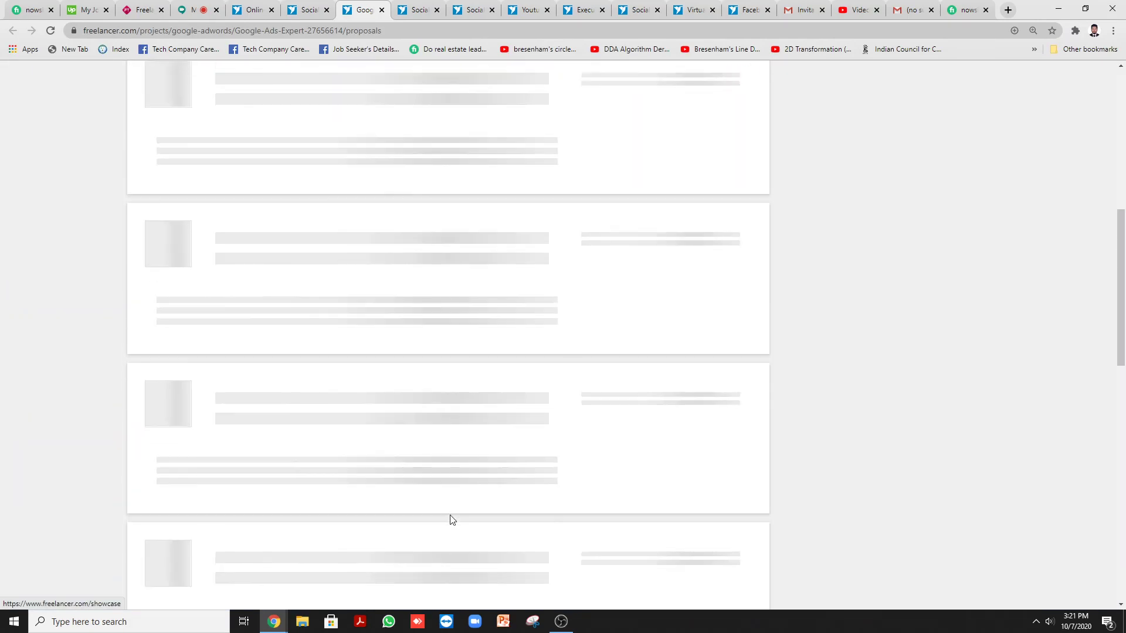